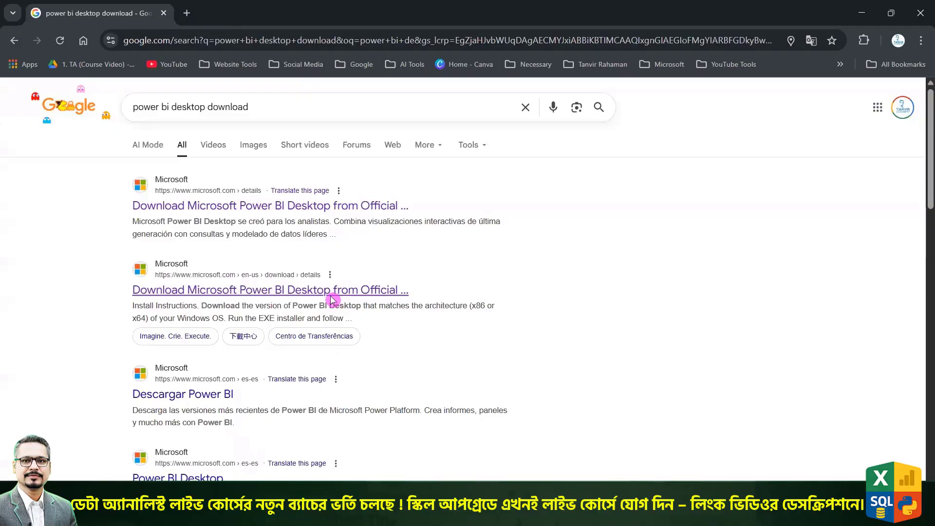
Open the official Microsoft Power BI Desktop download page from the search results and set its language to English
left_click(318, 208)
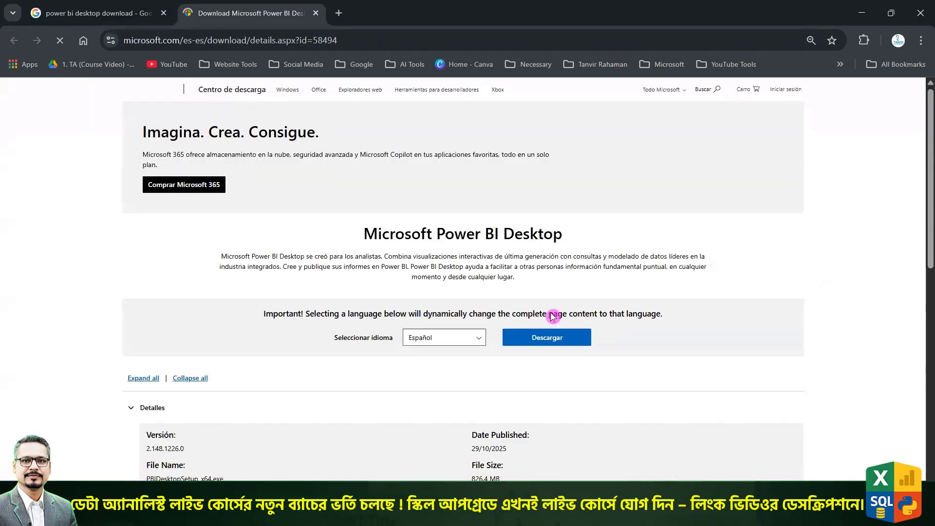
left_click(454, 370)
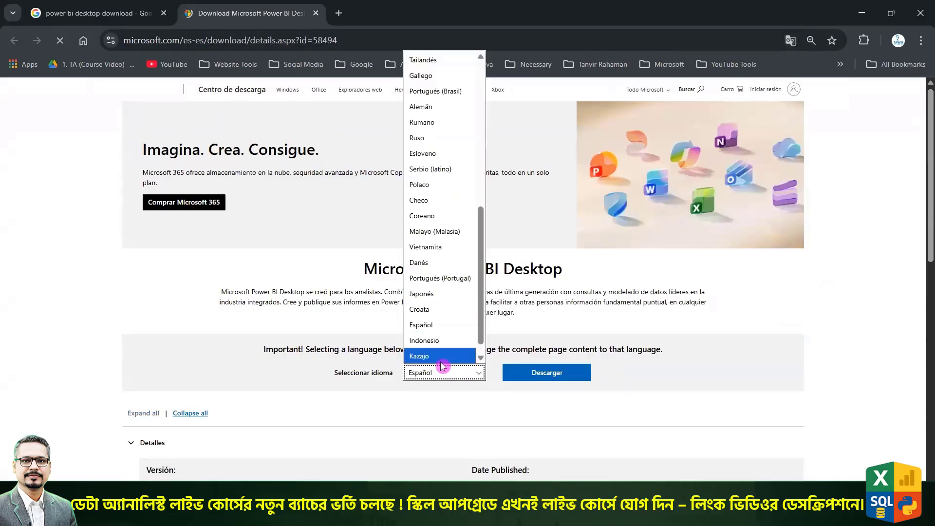
scroll(447, 290, "up", 6)
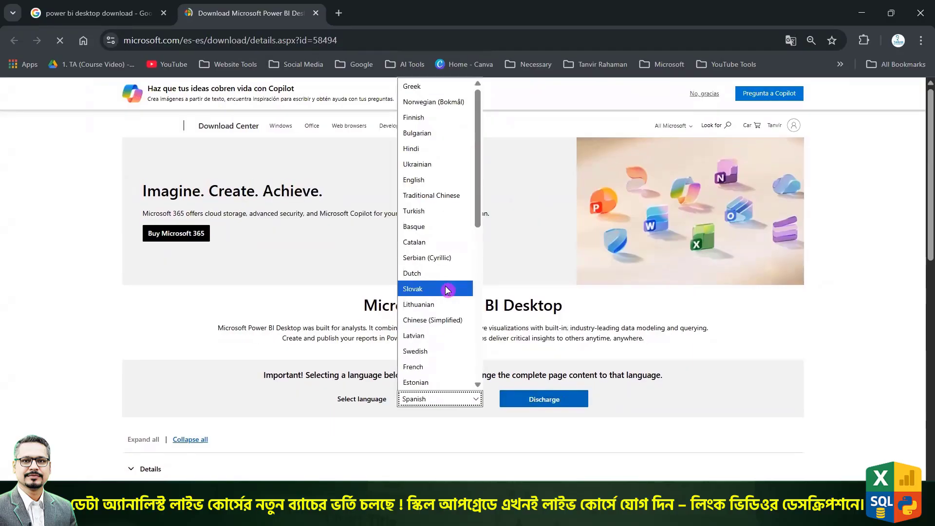
left_click(426, 182)
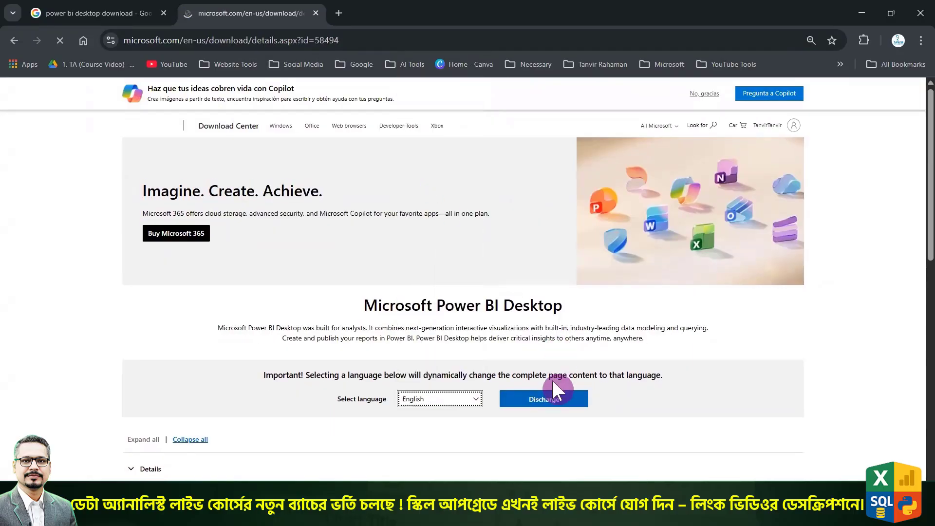
Review the download details, request the Power BI Desktop installer PBIDesktopSetup_x64.exe, and close the browser
scroll(551, 378, "down", 2)
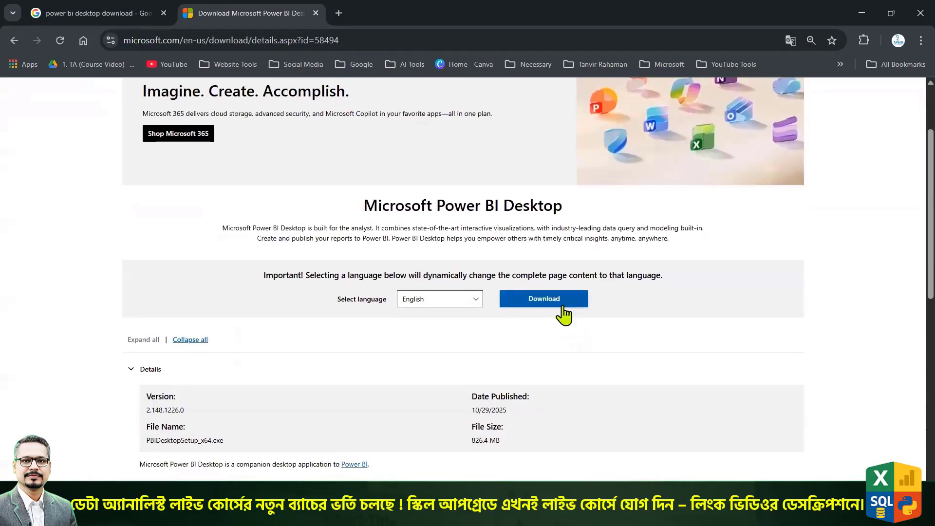
scroll(561, 327, "down", 4)
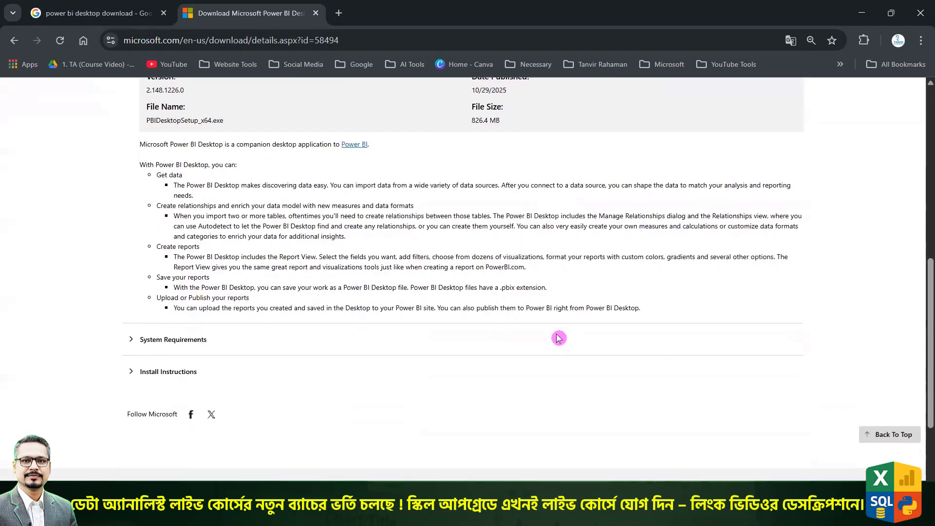
scroll(560, 258, "up", 4)
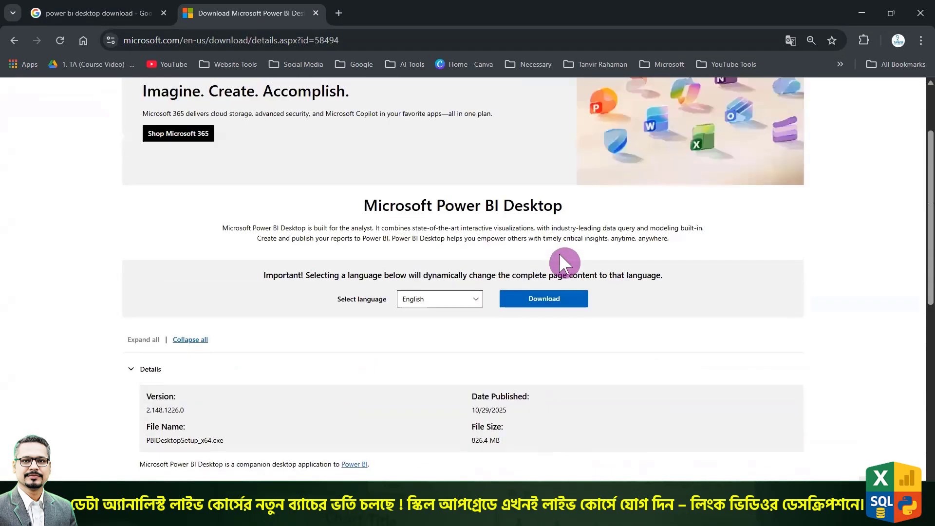
left_click(546, 298)
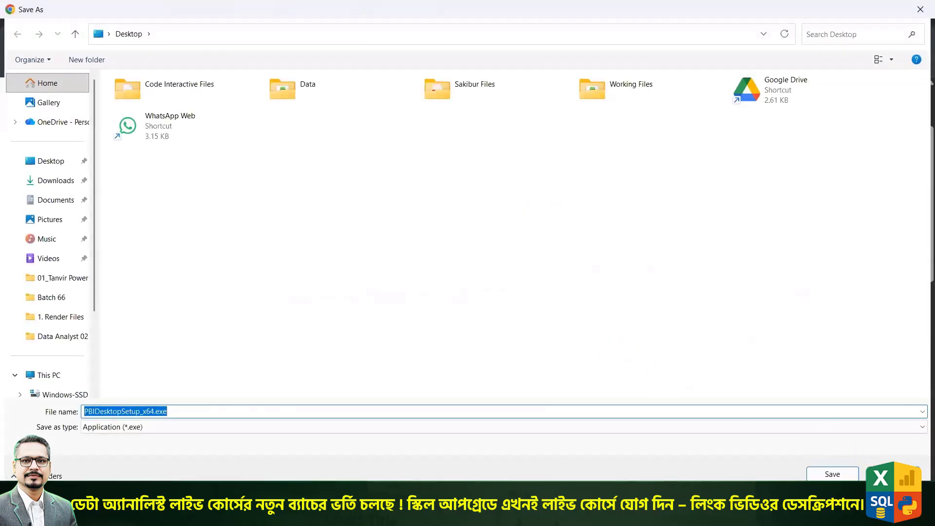
key("Return")
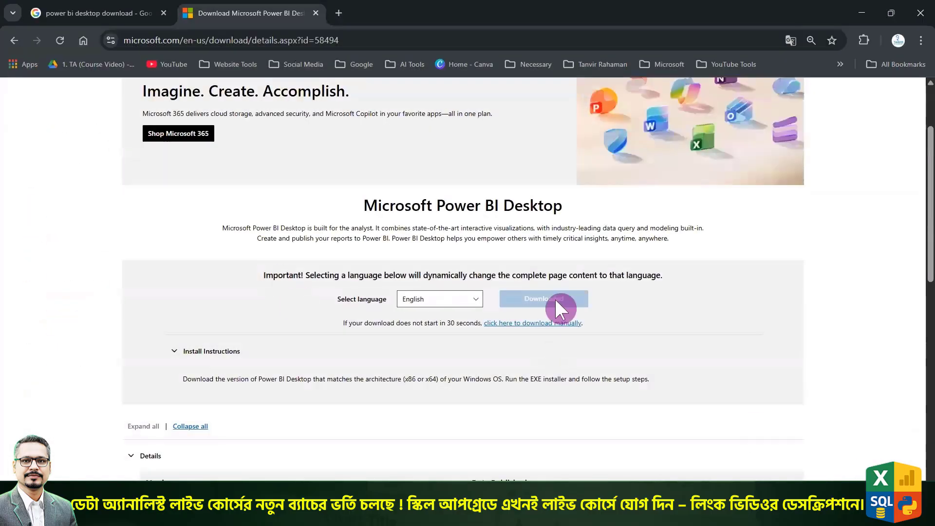
scroll(565, 307, "down", 6)
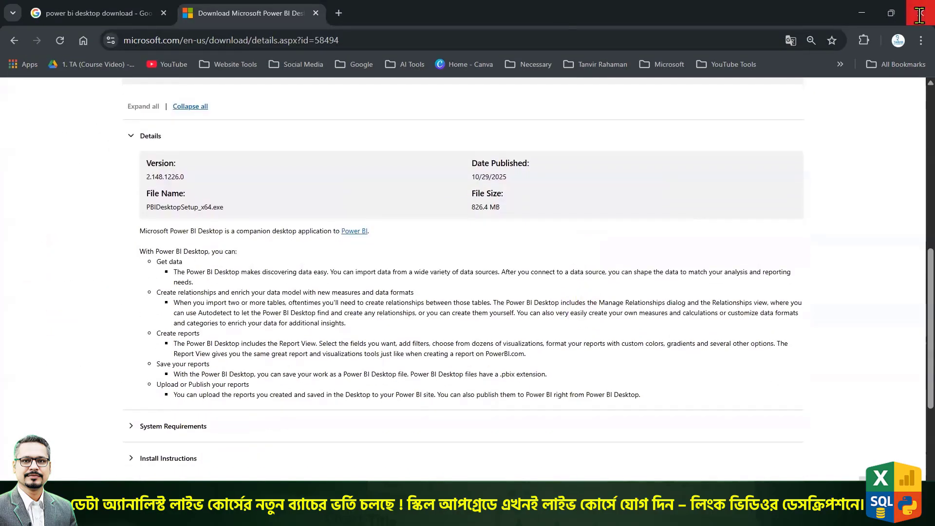
left_click(920, 15)
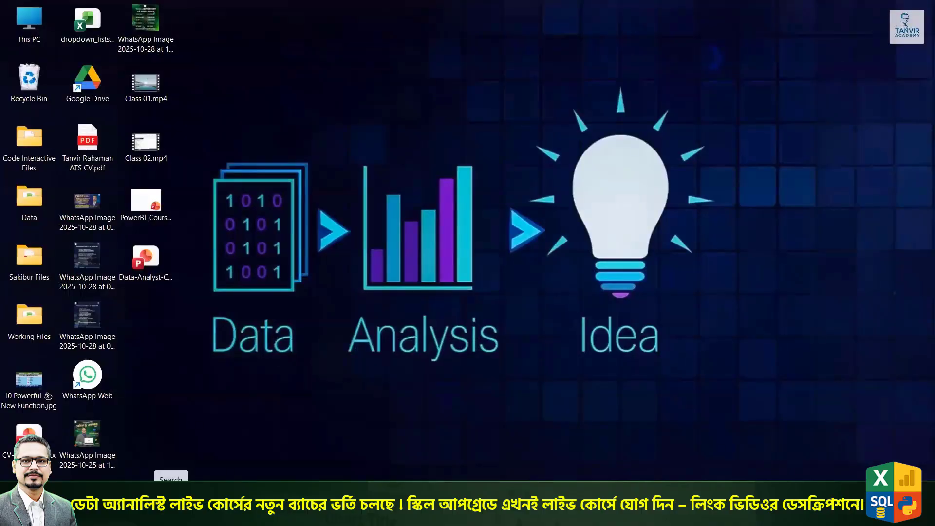
Open Microsoft Store, search it for "power bi" to check the Power BI Desktop listing, and close the store
left_click(171, 511)
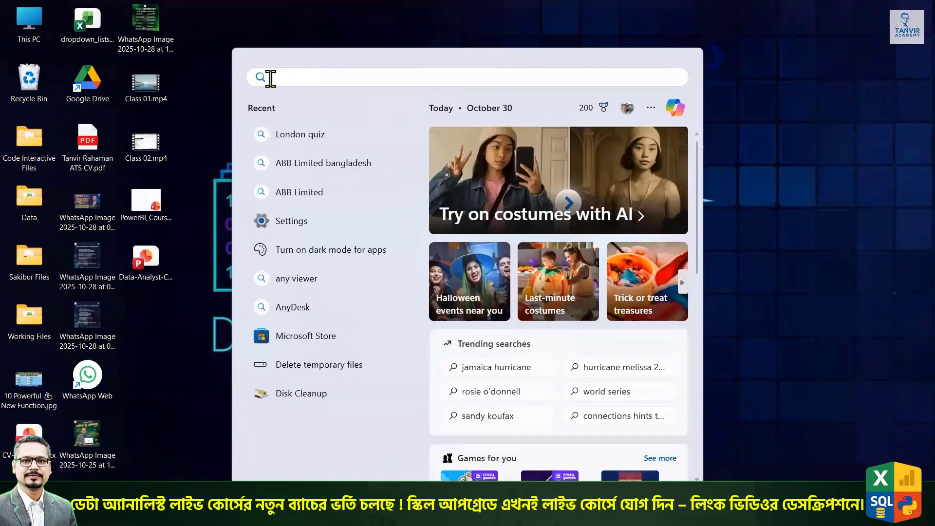
left_click(315, 341)
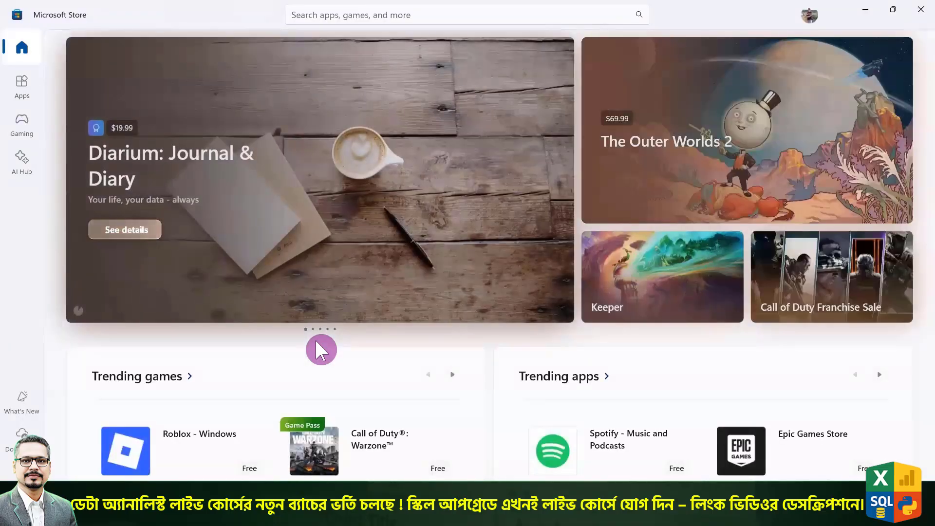
left_click(335, 17)
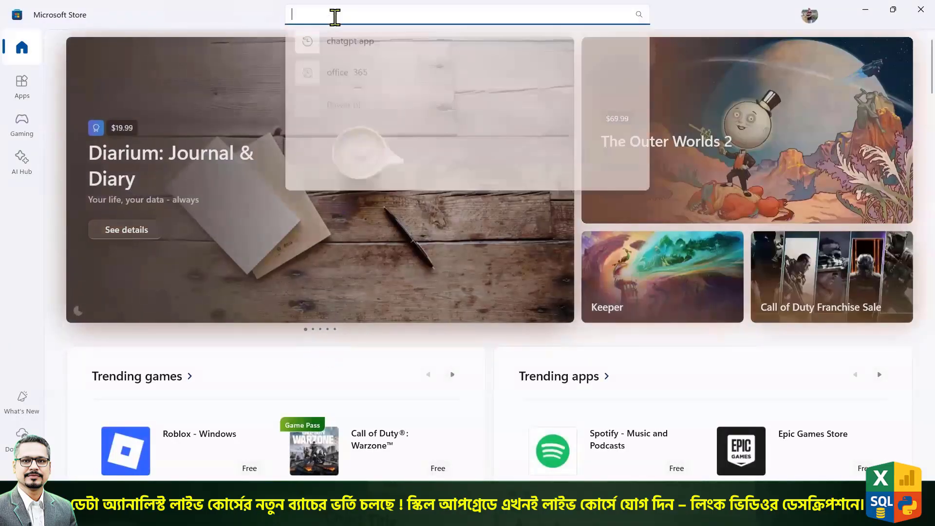
type("power ")
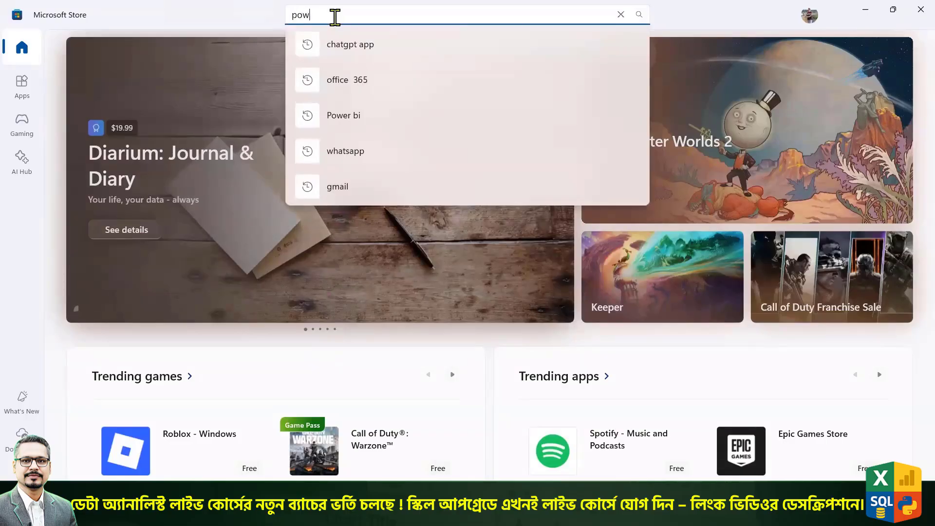
type("bi")
key("Return")
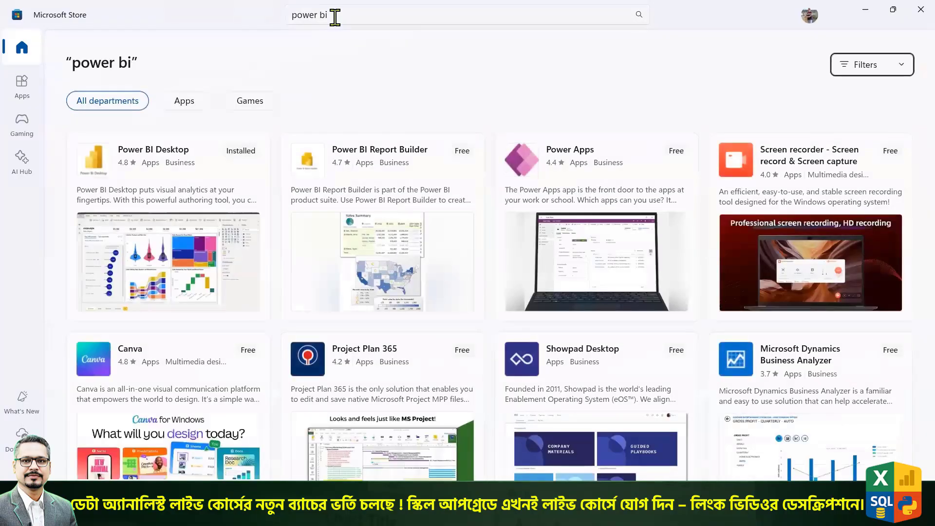
mouse_move(232, 149)
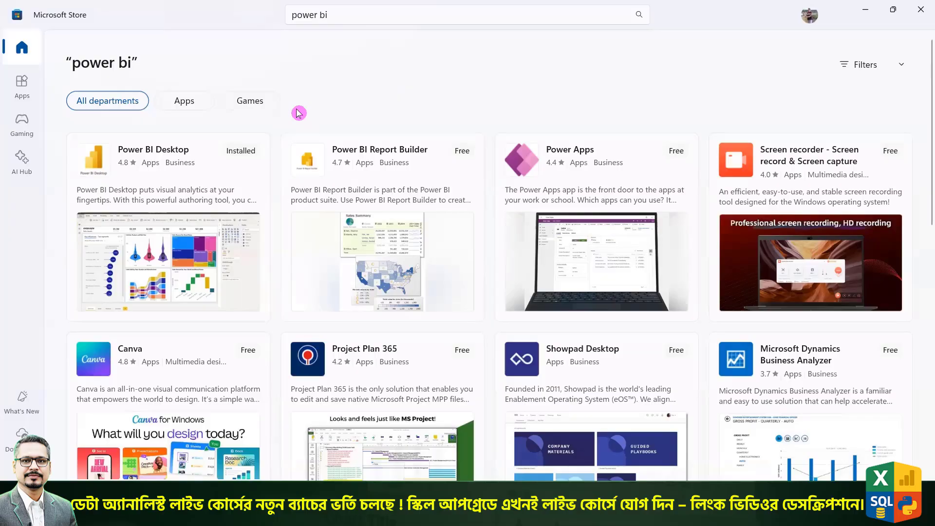
left_click(917, 10)
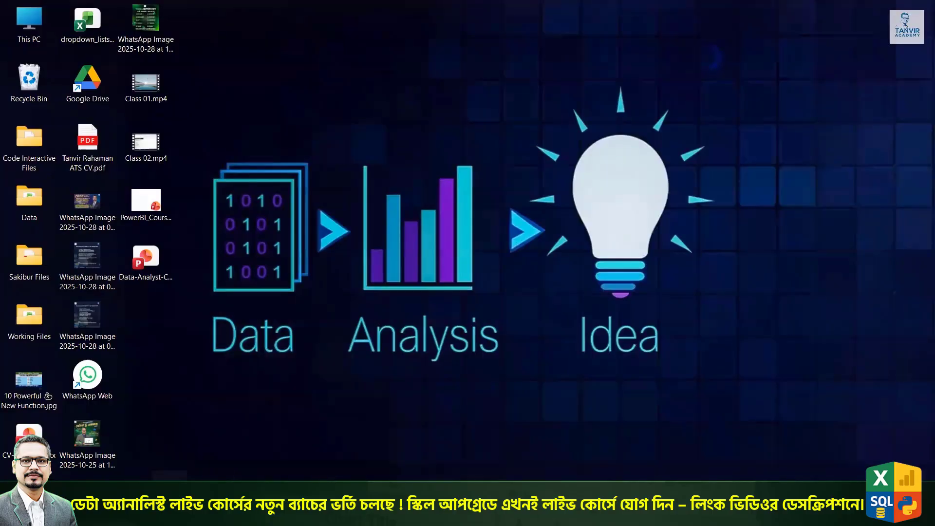
Search Windows for "power bi" and view the shortcut options of the Power BI Desktop app
left_click(169, 504)
type("power bi")
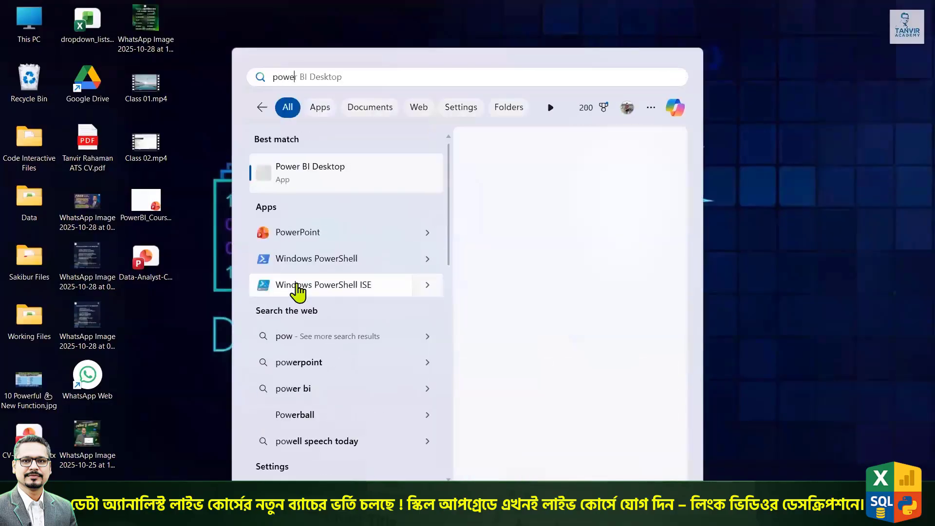
right_click(331, 168)
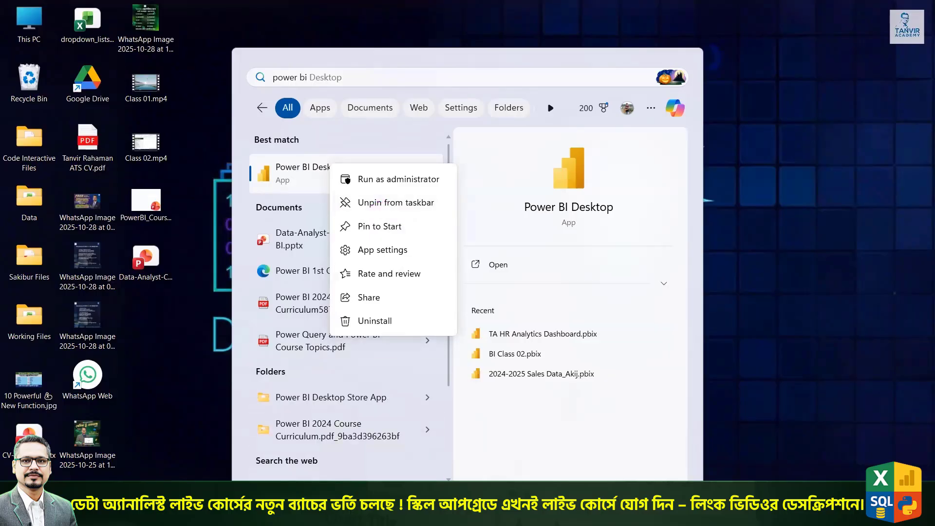
left_click(828, 308)
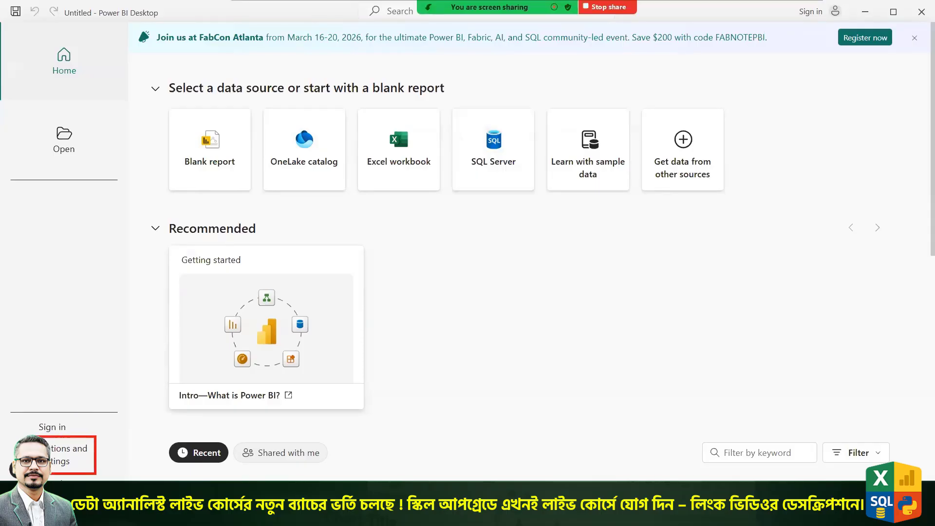
Open the Power BI Desktop options and view the global Updates and Preview features settings
left_click(69, 456)
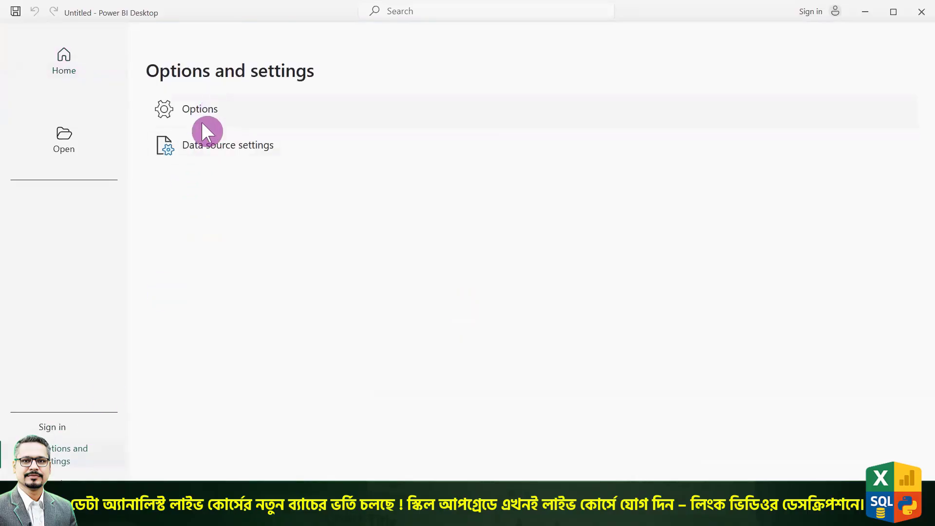
key("ctrl+2")
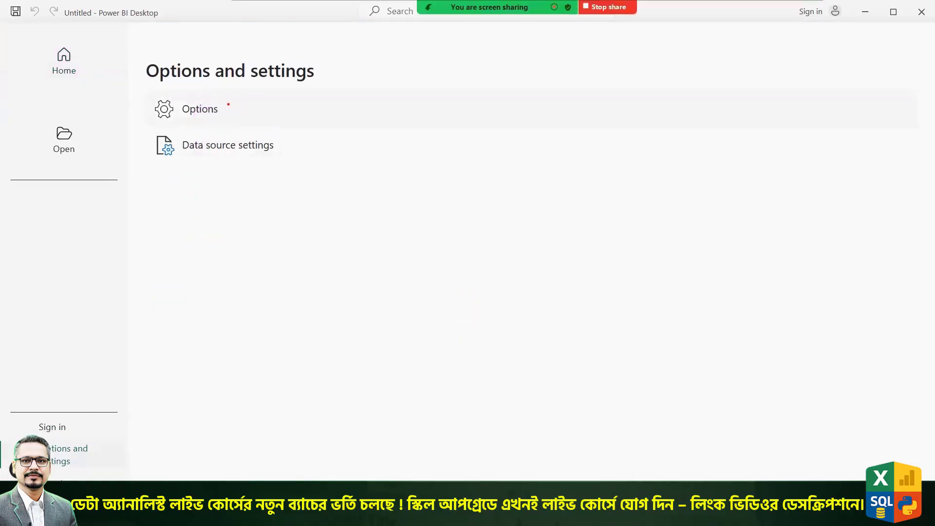
left_click_drag(228, 106, 253, 89)
key("Escape")
key("Escape")
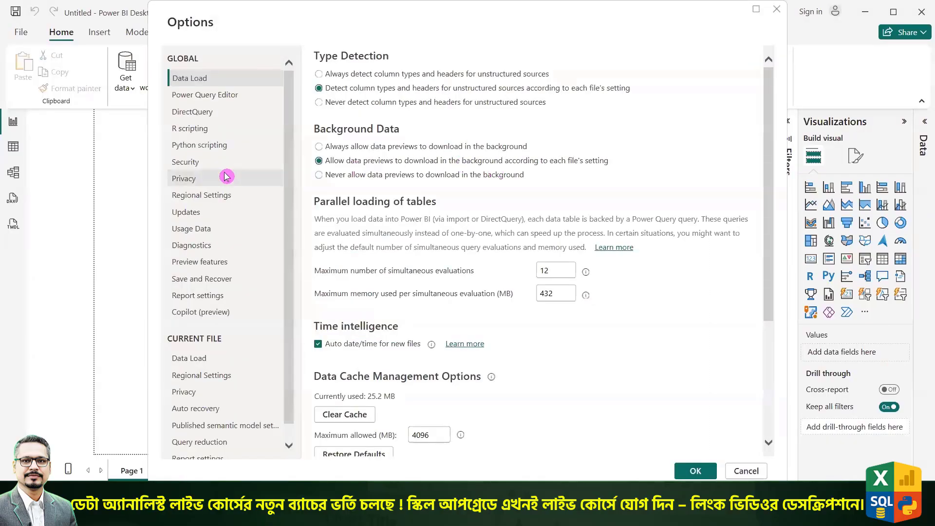
left_click(260, 215)
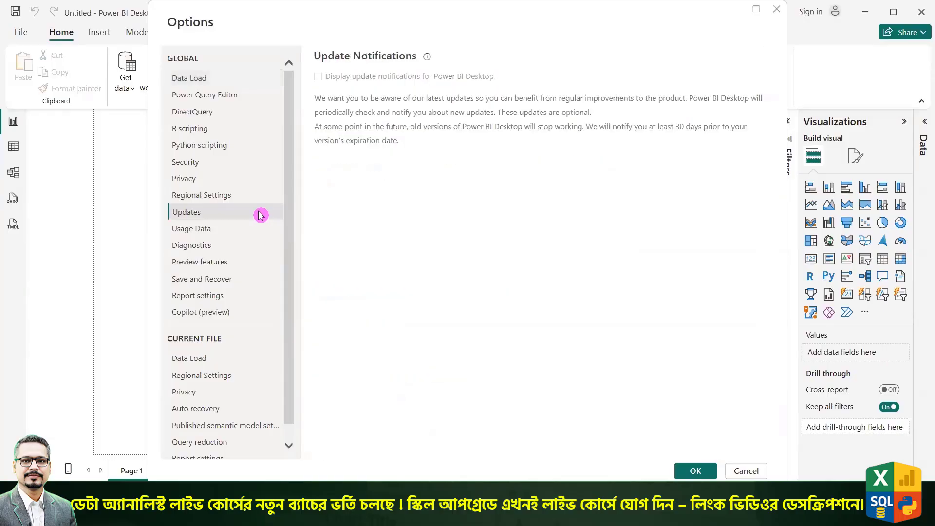
left_click(223, 264)
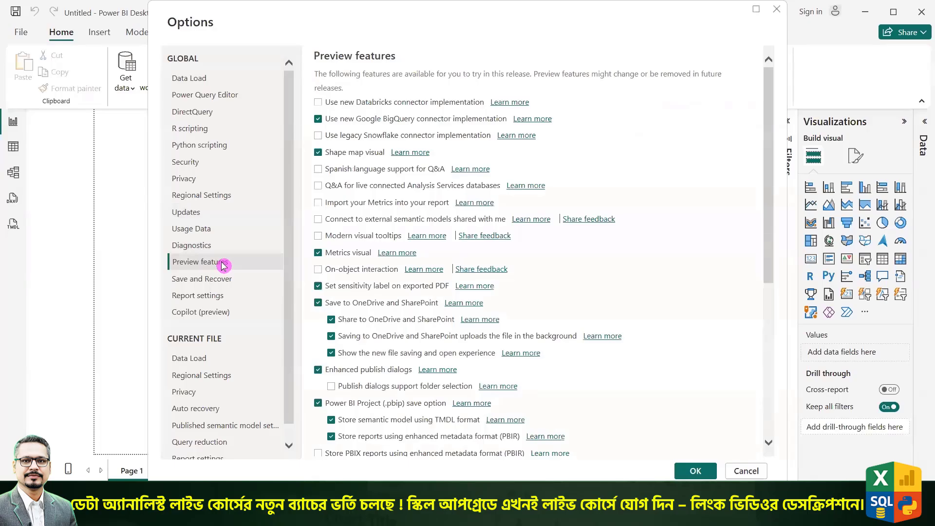
Examine the full list of preview features and close the options without changing anything
mouse_move(170, 257)
left_mouse_down()
mouse_move(244, 273)
mouse_move(254, 241)
left_mouse_up()
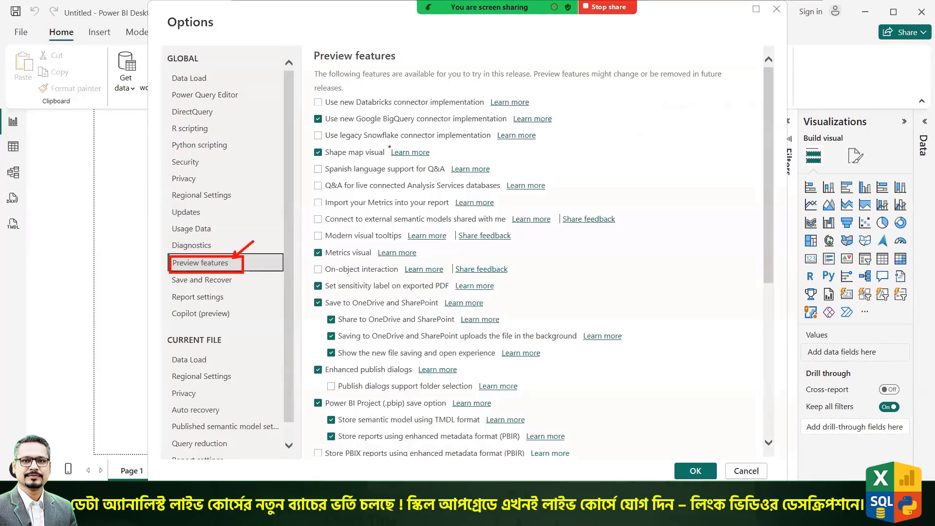
mouse_move(310, 90)
left_mouse_down()
mouse_move(504, 326)
mouse_move(589, 480)
left_mouse_up()
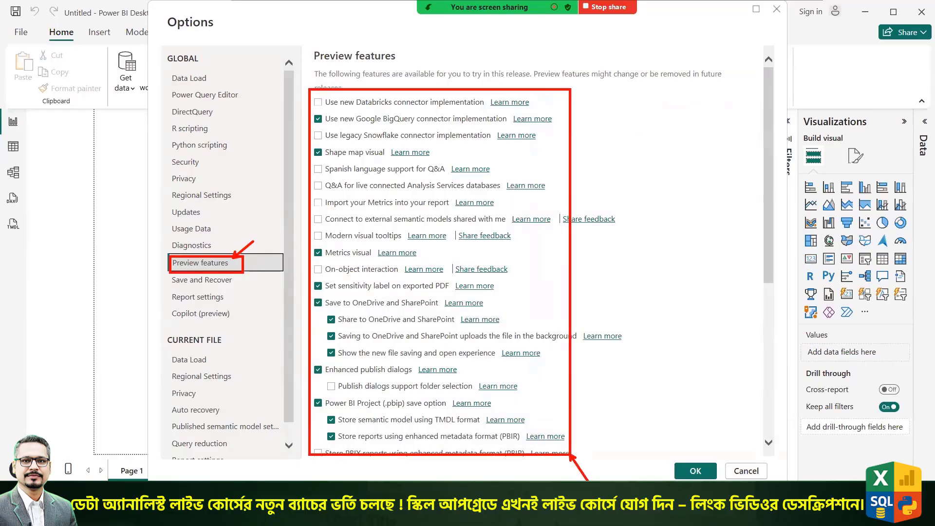
key("Escape")
left_click_drag(768, 203, 769, 357)
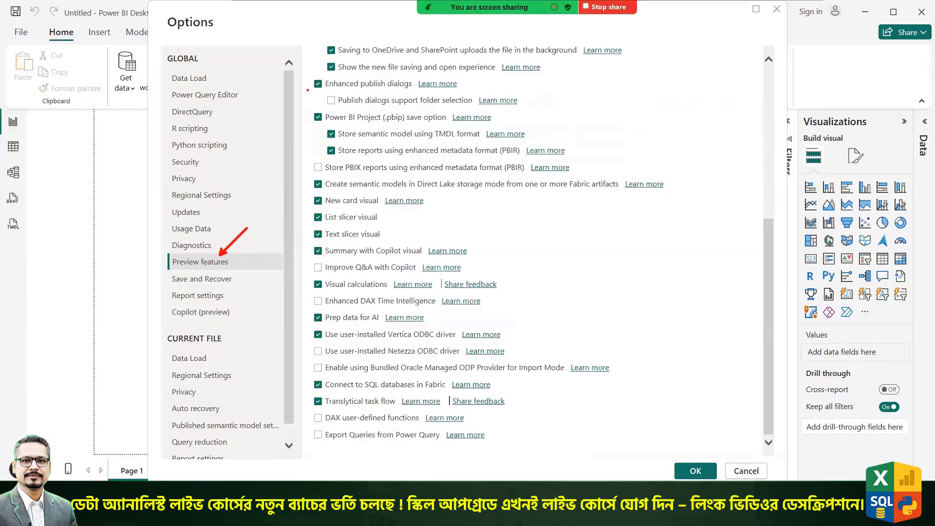
left_click_drag(302, 57, 370, 458)
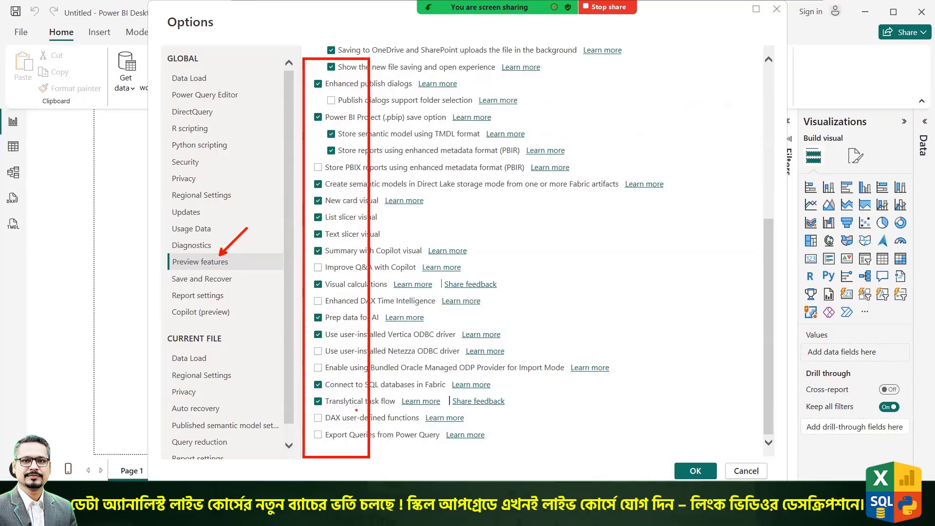
left_click_drag(357, 410, 393, 363)
key("Escape")
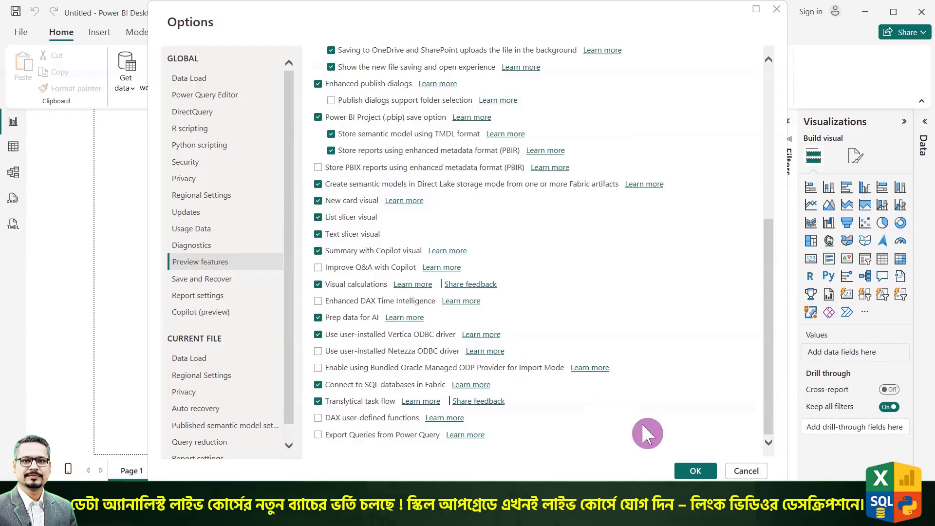
left_click(743, 471)
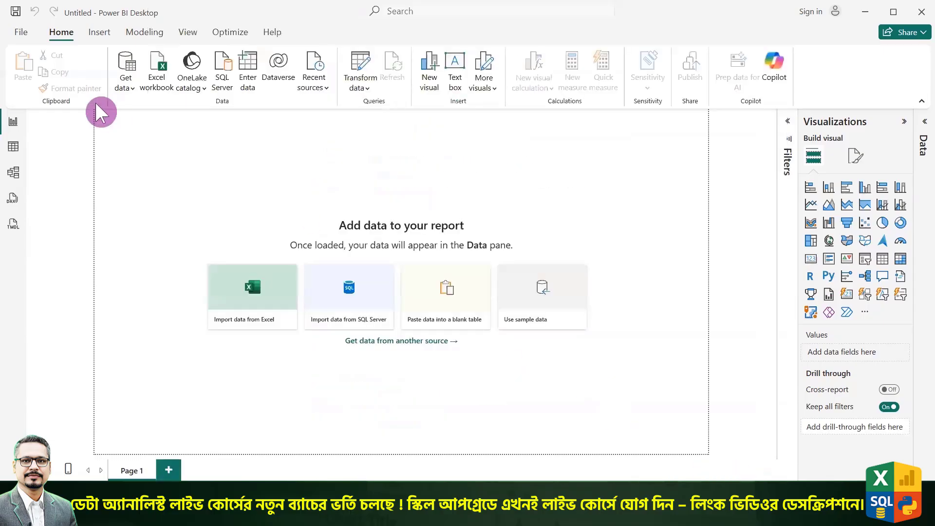
Create a new blank report and expand the Filters pane
left_click(15, 34)
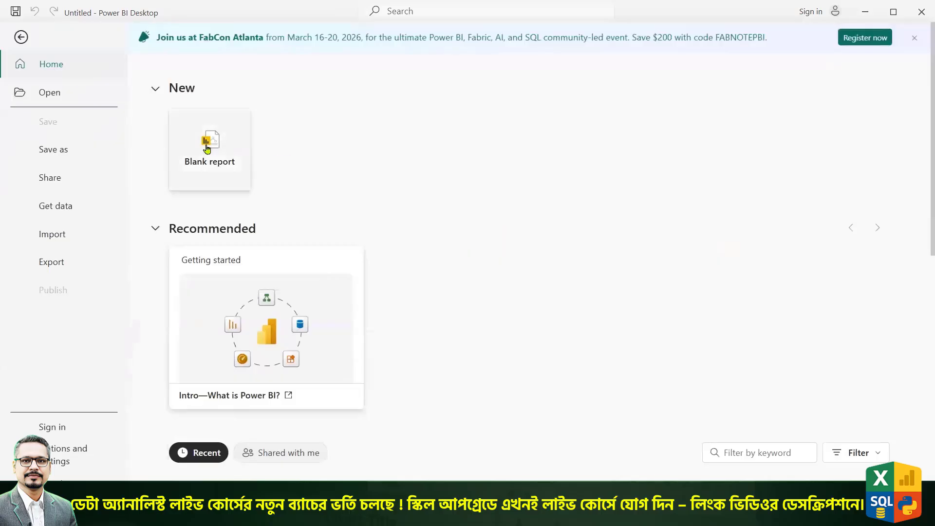
left_click(206, 149)
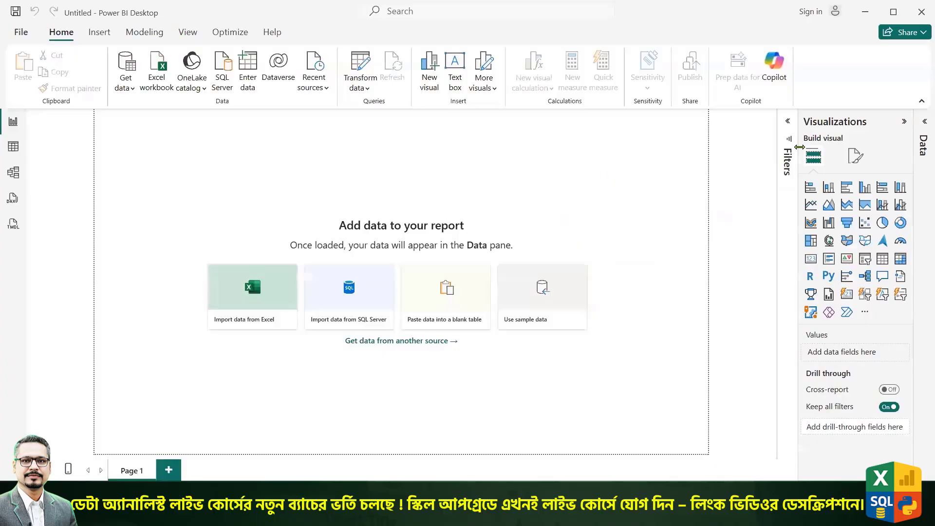
left_click(790, 135)
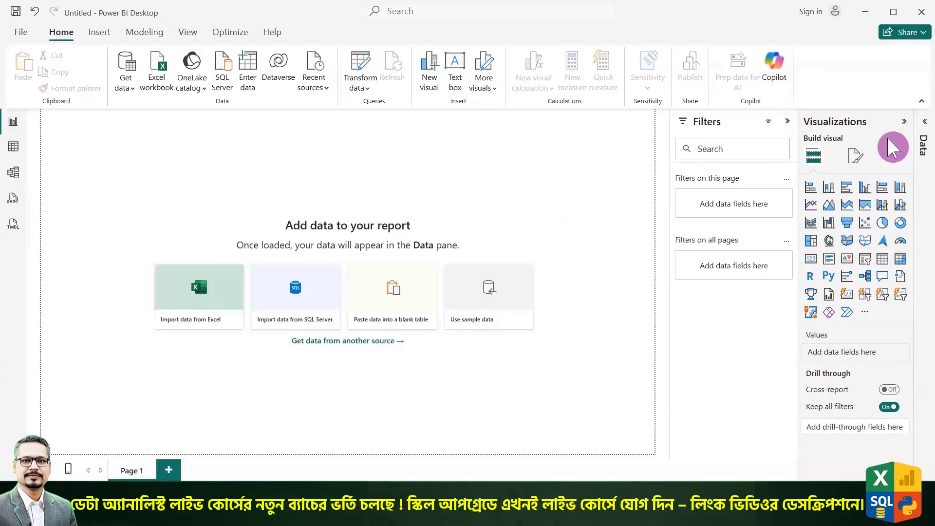
Expand the collapsed Data pane beside the Visualizations pane
left_click(922, 125)
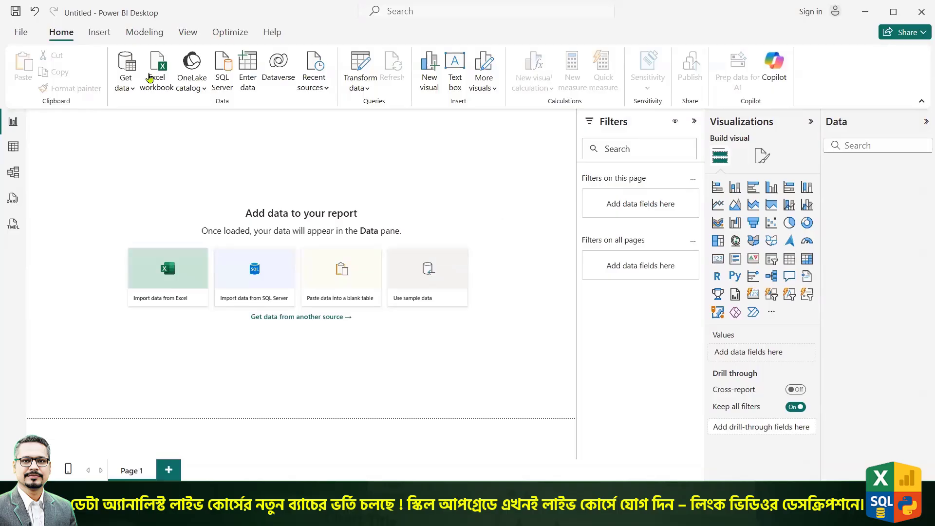
key("ctrl+2")
left_click_drag(47, 3, 168, 19)
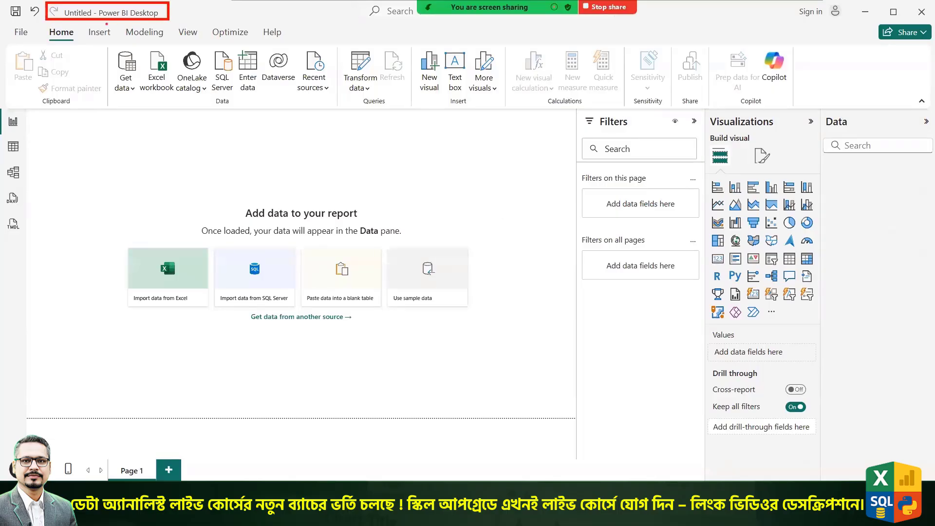
mouse_move(9, 21)
left_mouse_down()
mouse_move(170, 44)
mouse_move(298, 43)
left_mouse_up()
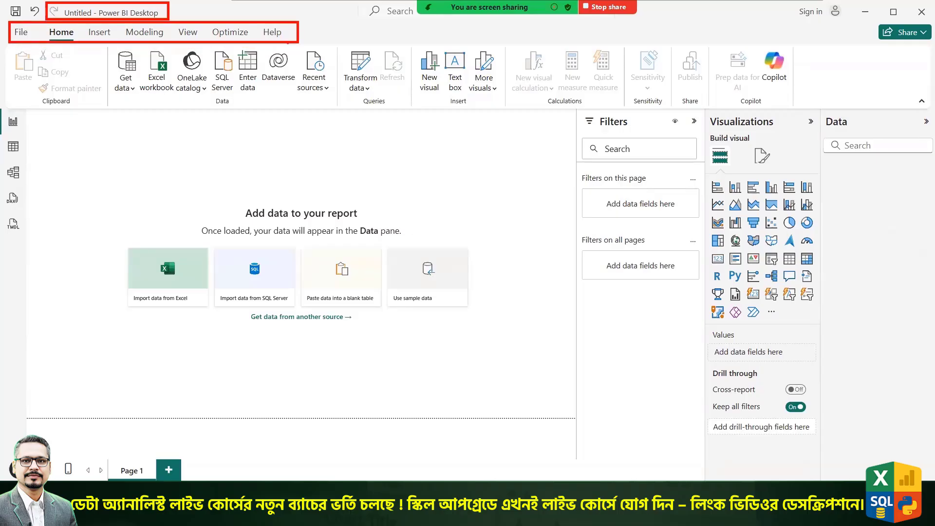
left_click_drag(11, 45, 803, 103)
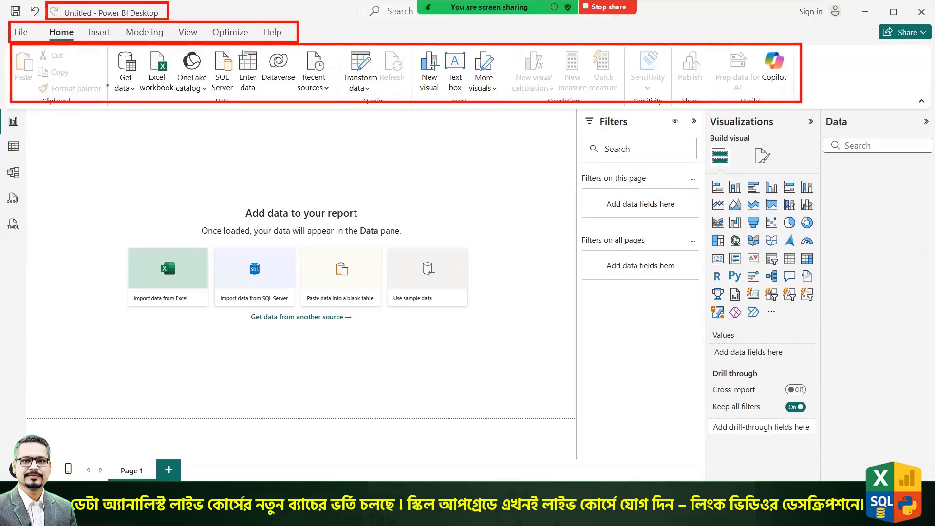
mouse_move(1, 108)
left_mouse_down()
mouse_move(35, 251)
mouse_move(28, 228)
left_mouse_up()
key("Escape")
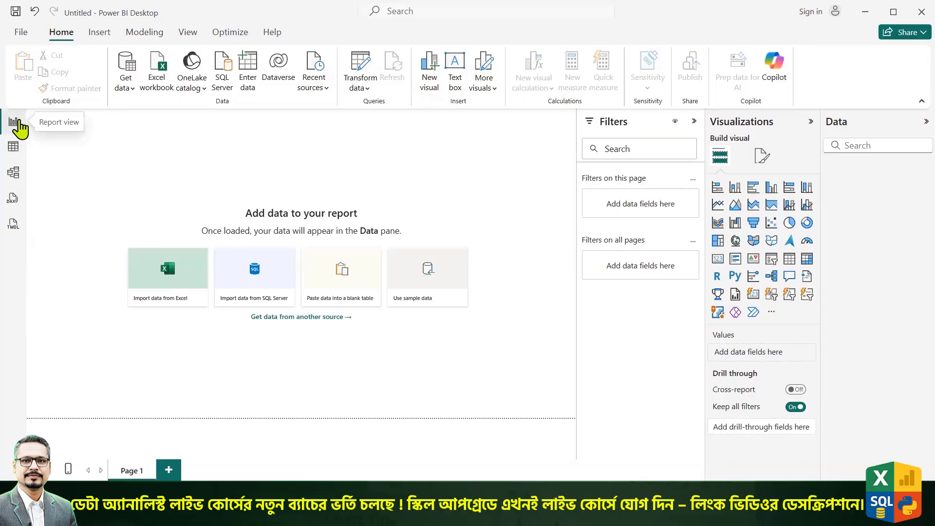
mouse_move(55, 118)
left_mouse_down()
mouse_move(23, 122)
mouse_move(160, 203)
left_mouse_up()
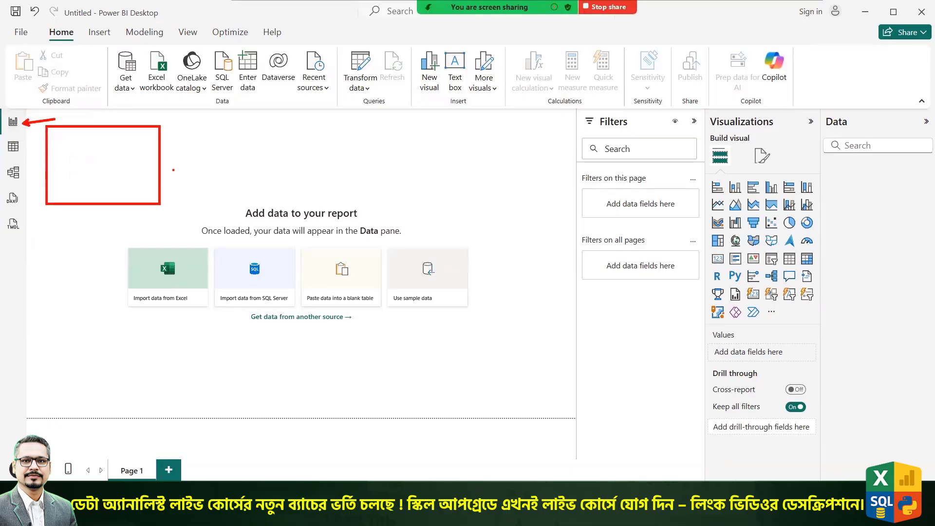
left_click_drag(165, 136, 286, 204)
left_click_drag(302, 141, 400, 195)
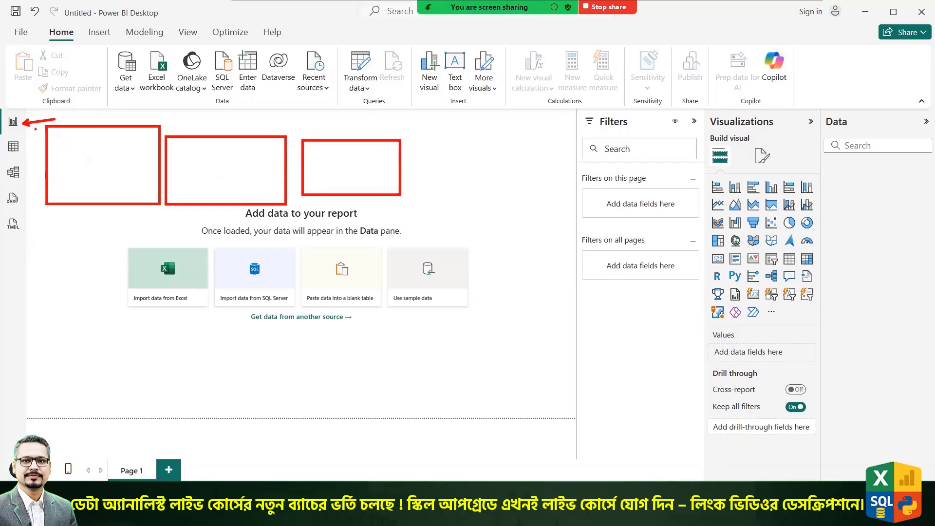
left_click_drag(44, 124, 522, 388)
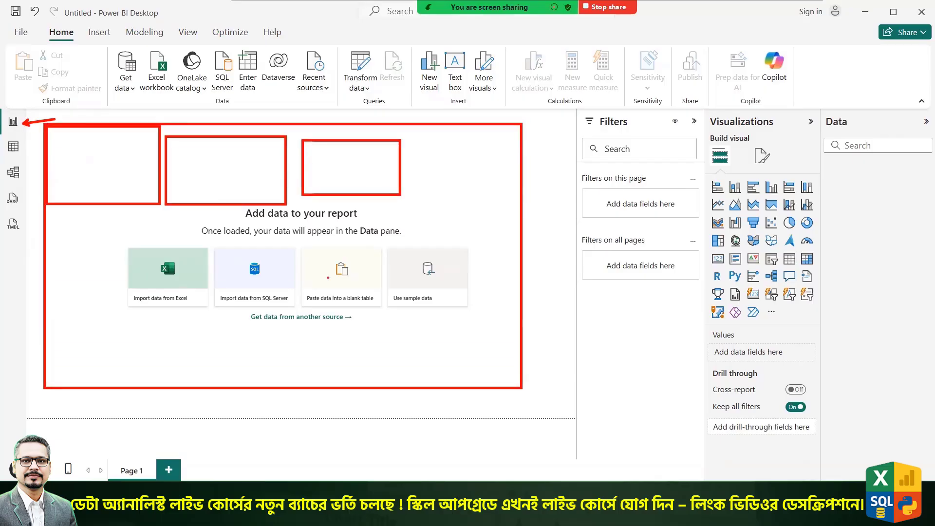
key("Escape")
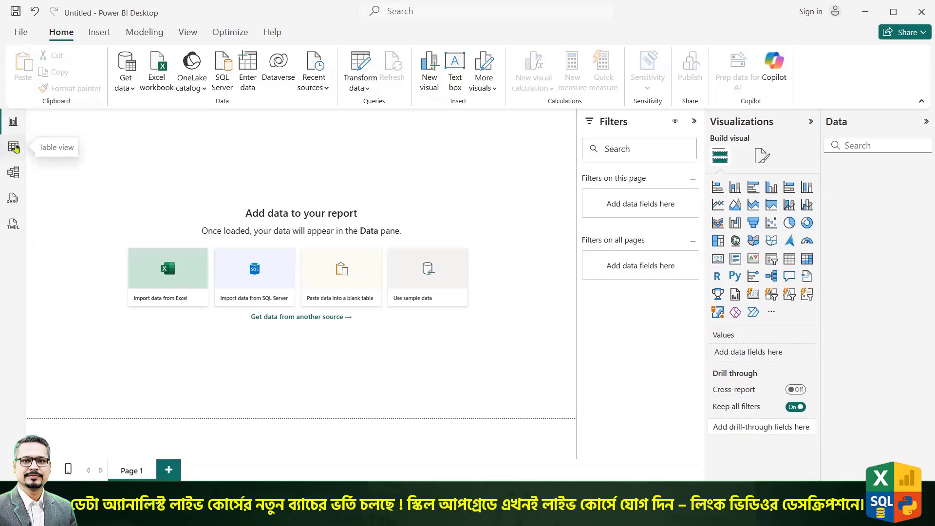
Switch between Table view and Report view to compare the data grid area with the report canvas
left_click(15, 147)
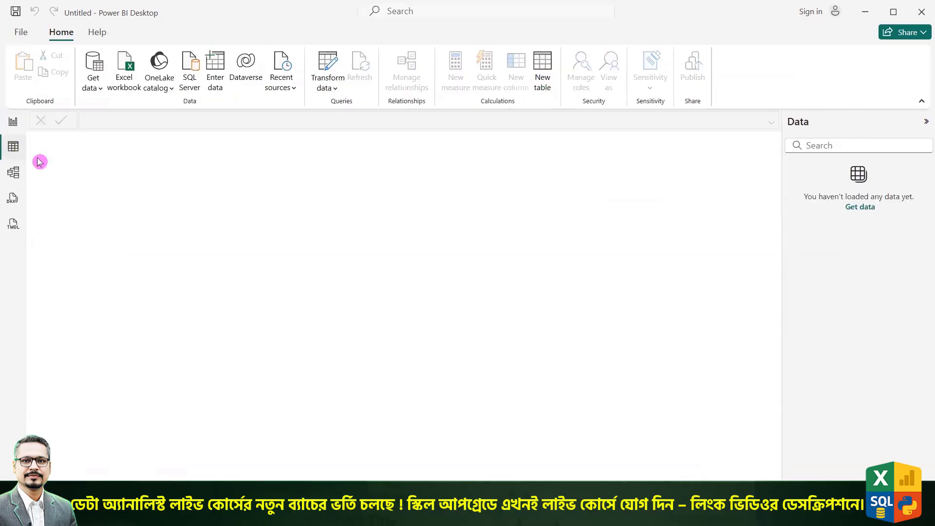
left_click(15, 122)
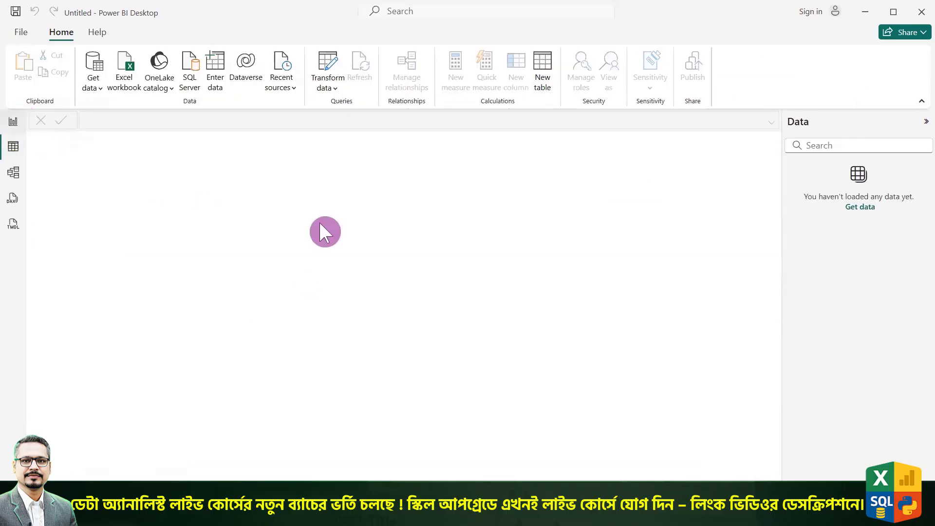
left_click_drag(279, 130, 203, 175)
left_click_drag(498, 179, 443, 221)
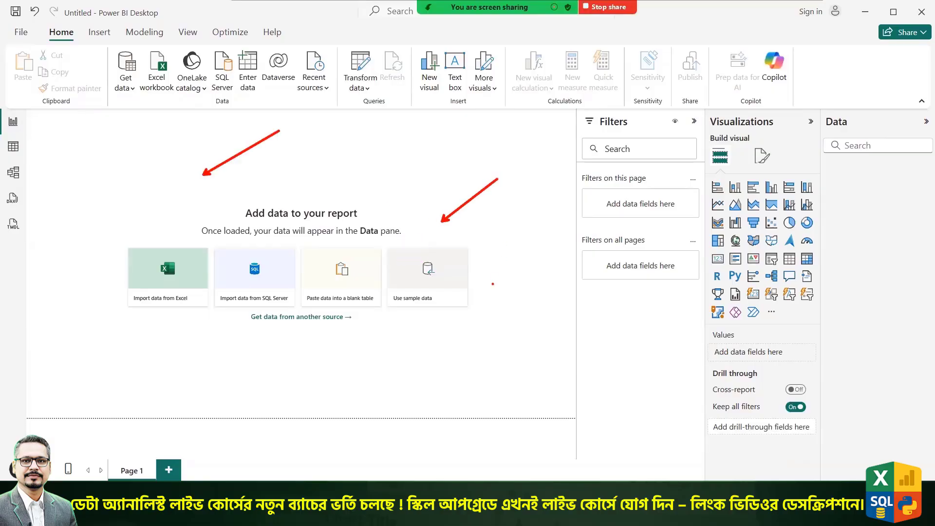
left_click_drag(513, 235, 493, 283)
key("Escape")
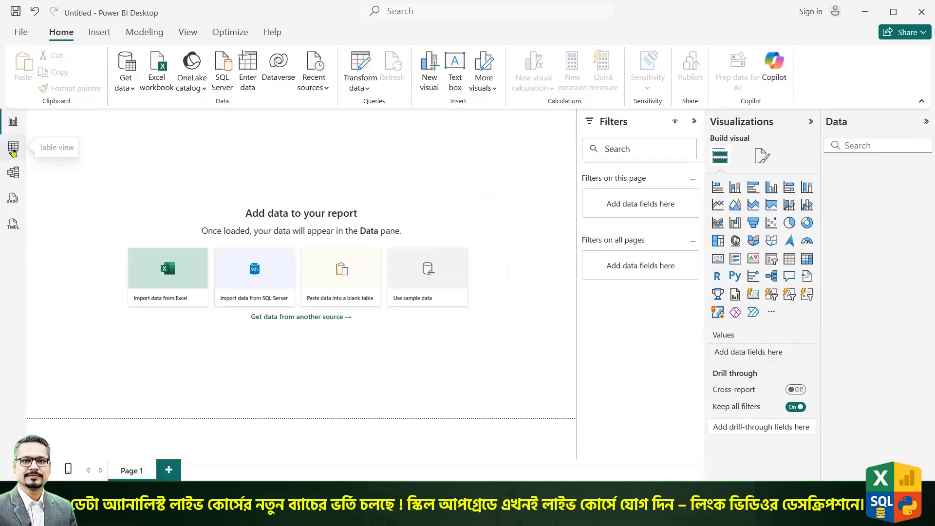
left_click(13, 151)
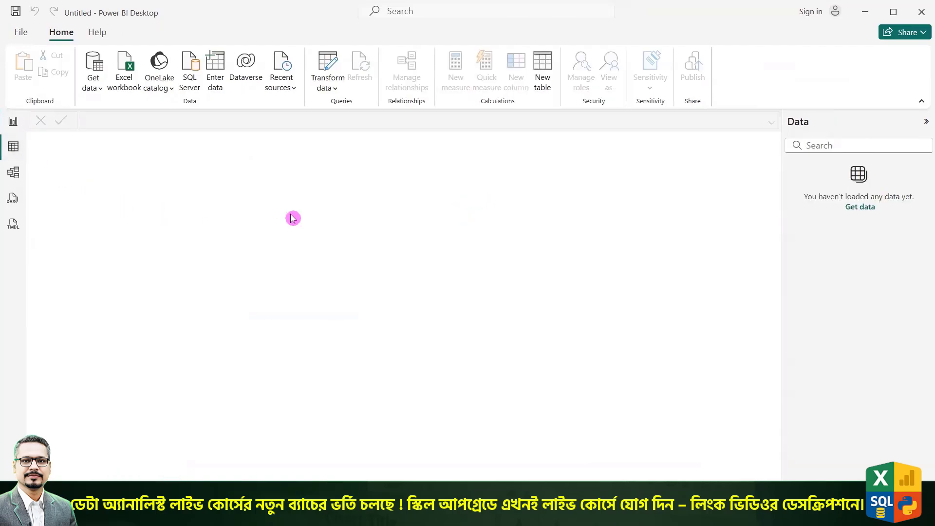
left_click(13, 122)
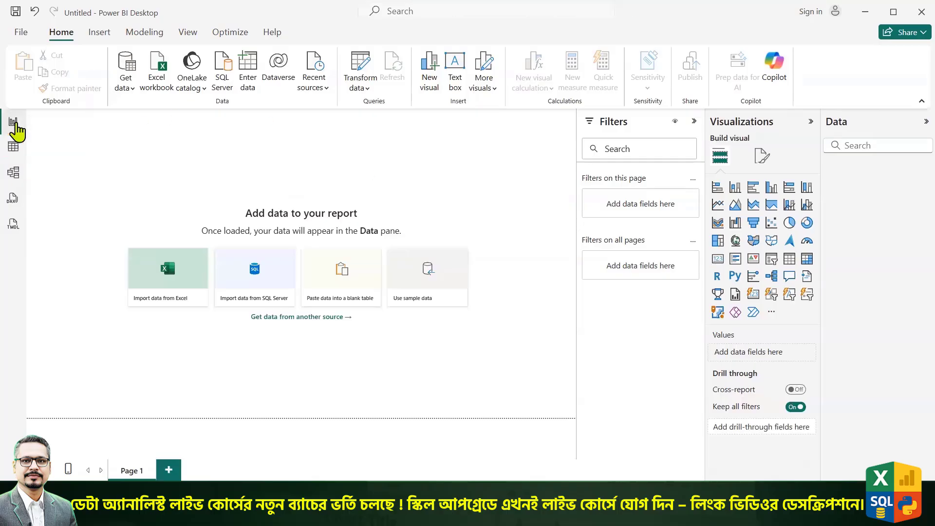
left_click(14, 150)
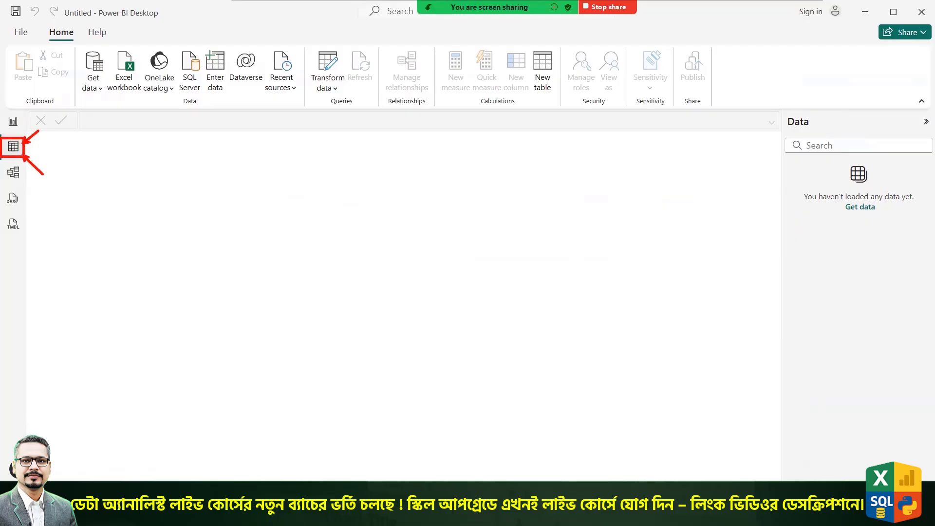
View the blank report's Model view and its DAX query view with the query editor and results area
left_click(18, 176)
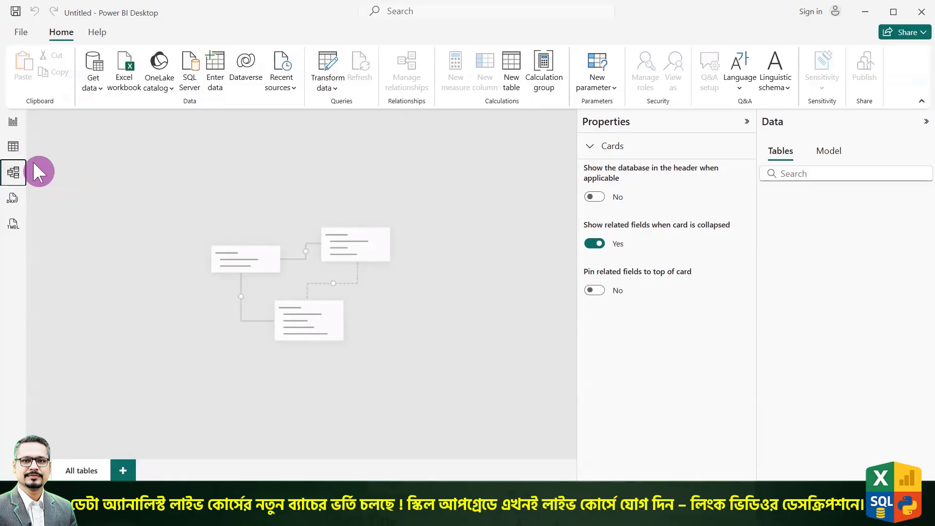
left_click_drag(45, 161, 27, 169)
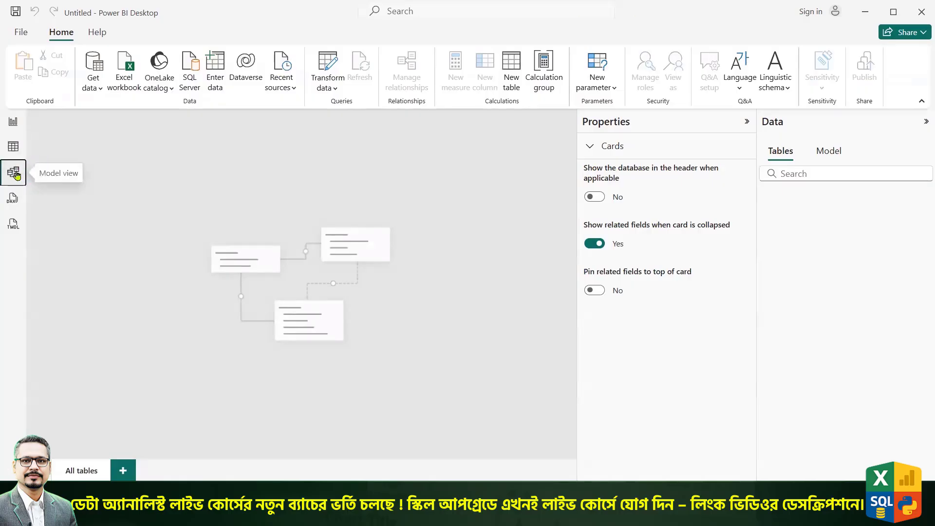
left_click(241, 242)
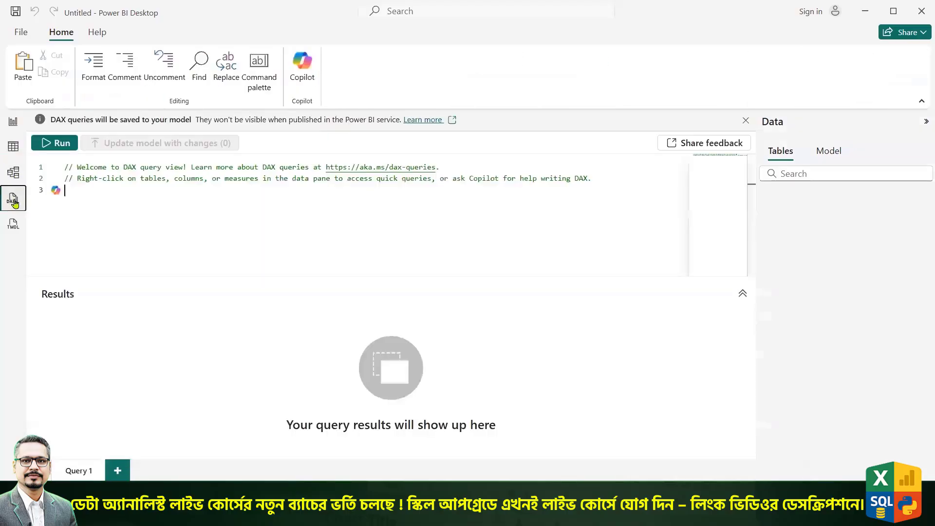
left_click(13, 200)
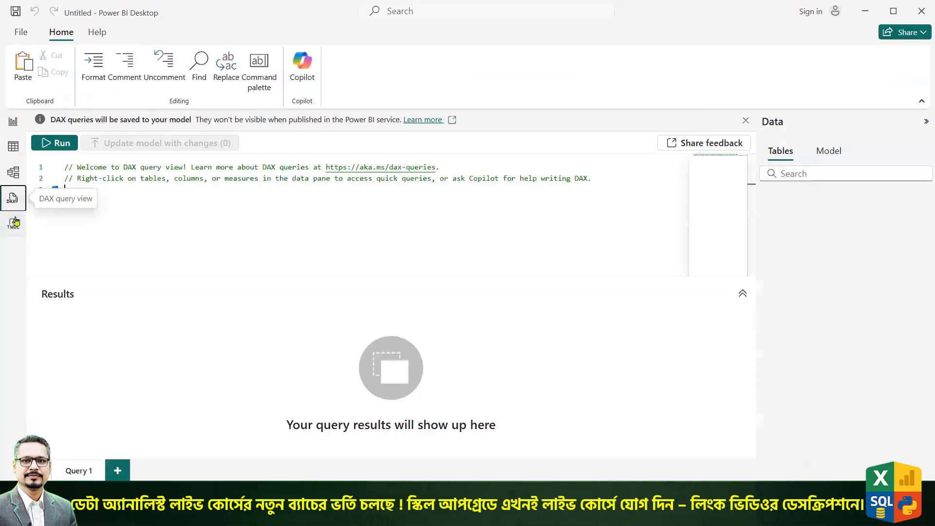
left_click(59, 242)
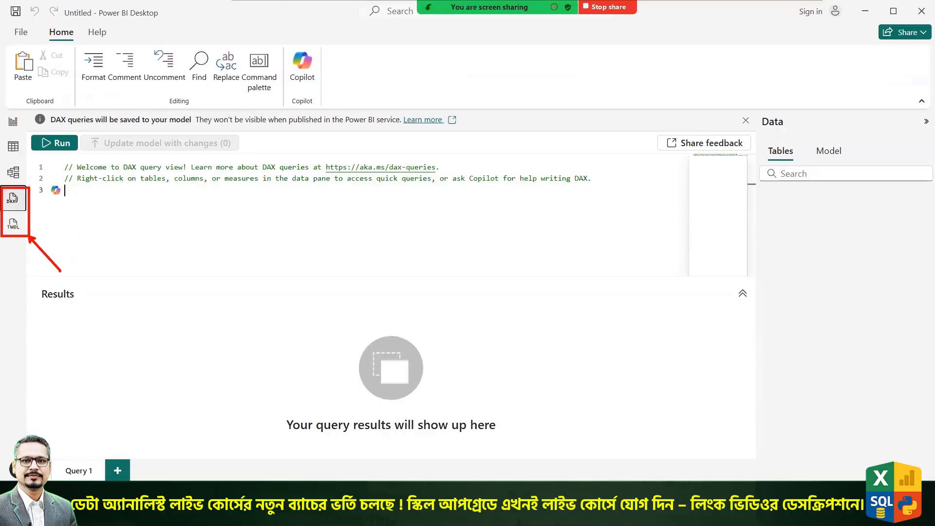
left_click(62, 279)
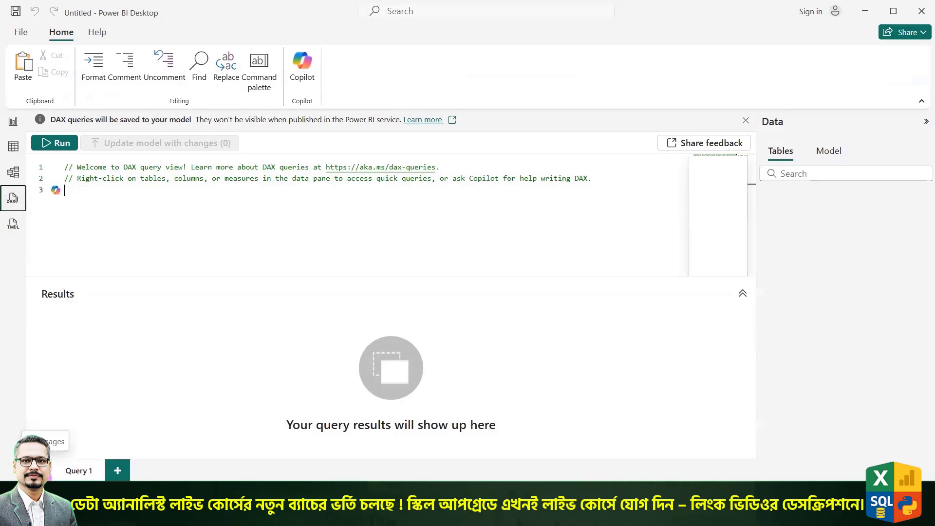
key("ctrl+2")
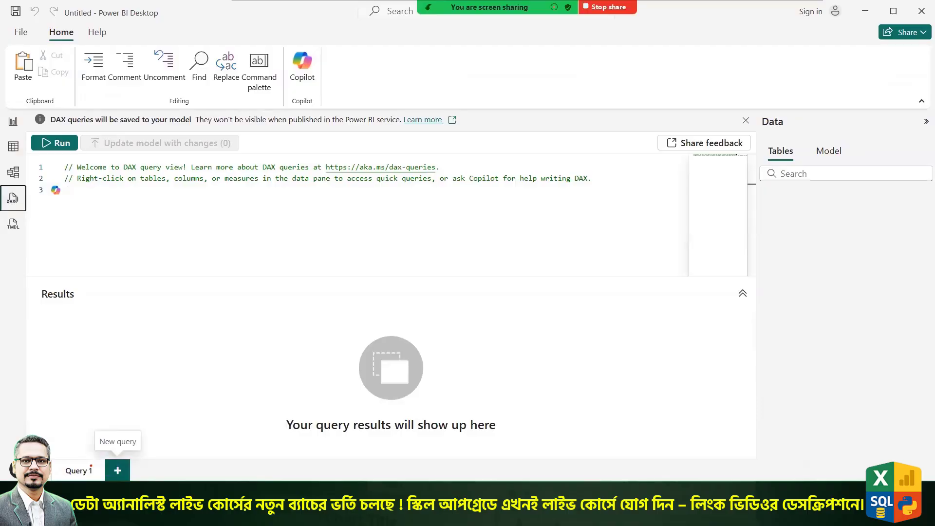
left_click_drag(90, 466, 116, 428)
left_click_drag(48, 451, 107, 484)
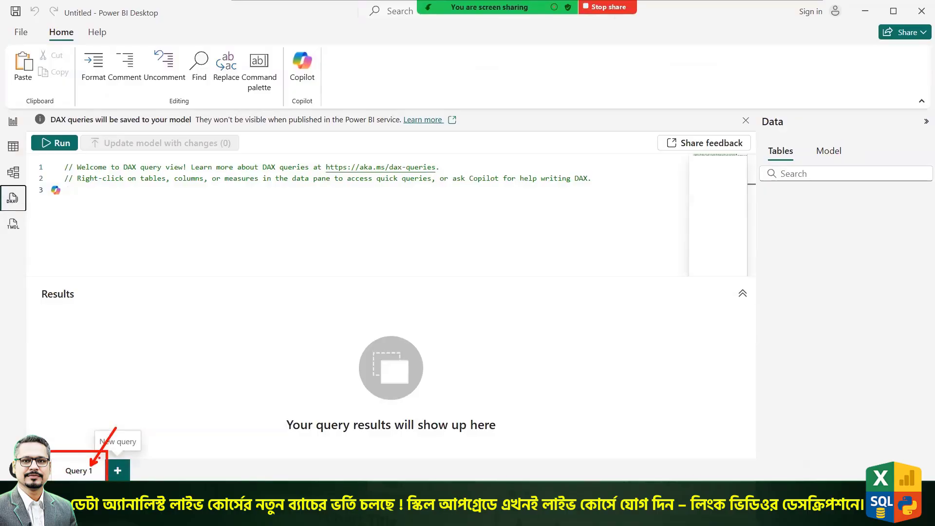
Return to Report view and add three new pages to the report
left_click(13, 122)
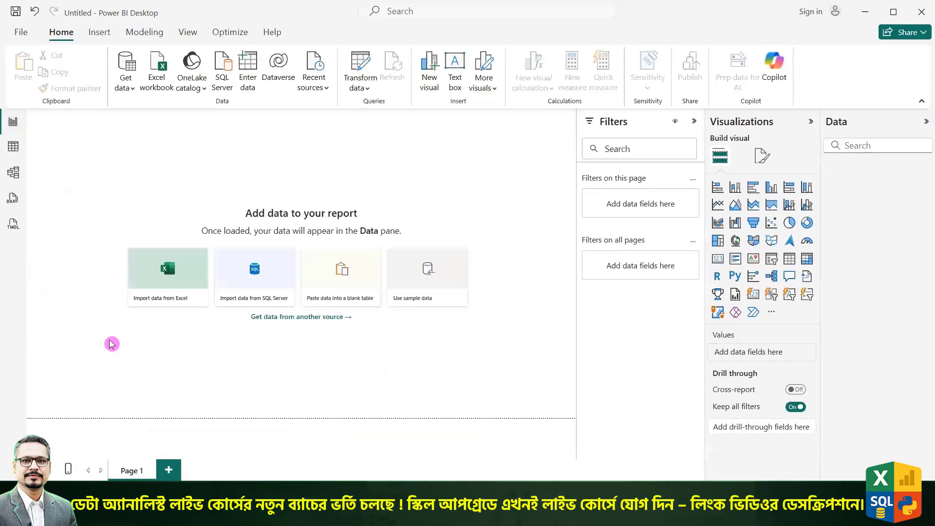
left_click(170, 471)
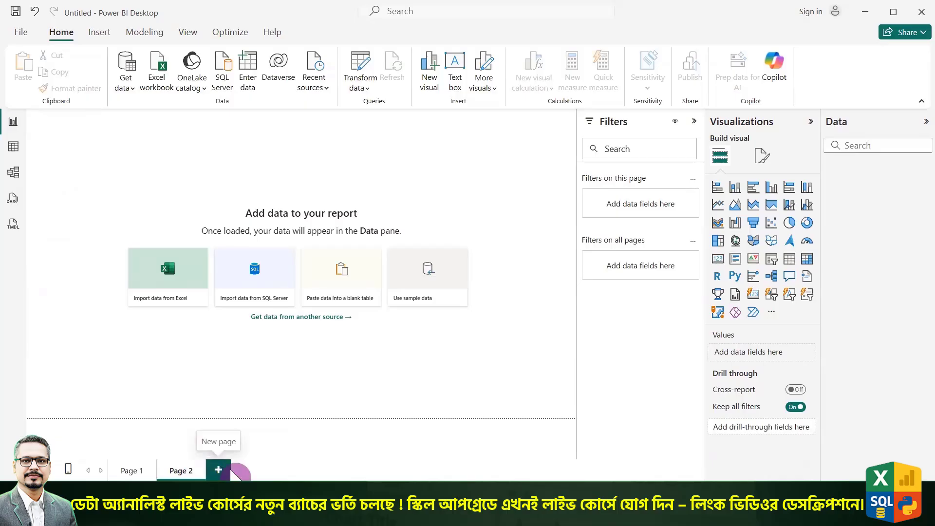
left_click(217, 470)
left_click(272, 472)
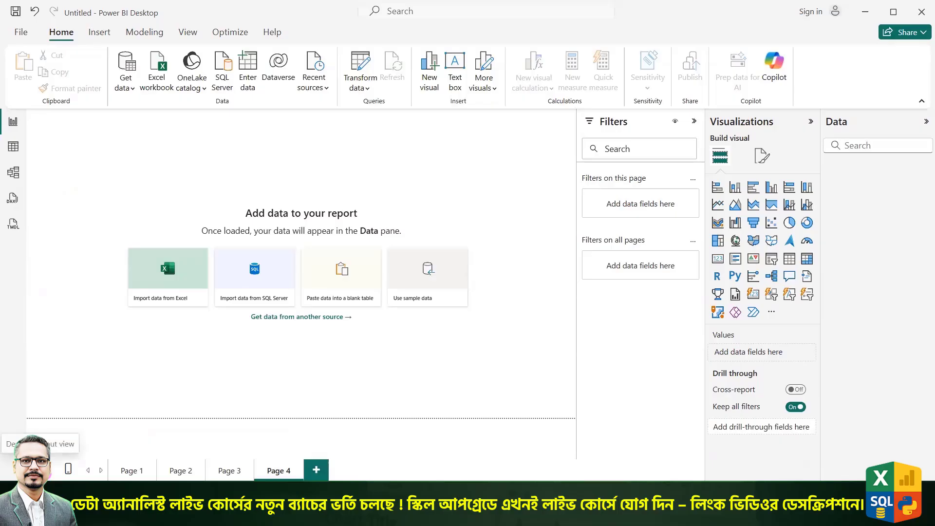
View the mobile layout of the last report page and return to the desktop layout
left_click(68, 470)
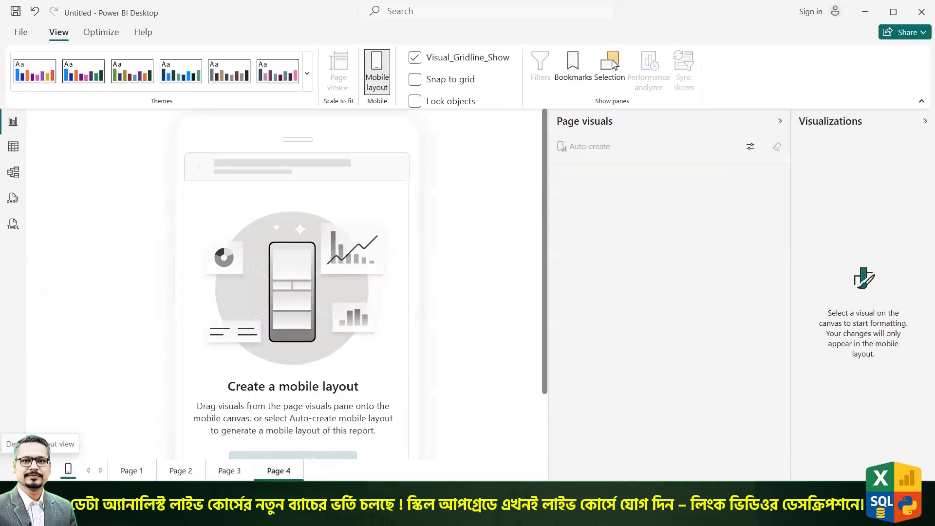
left_click(52, 470)
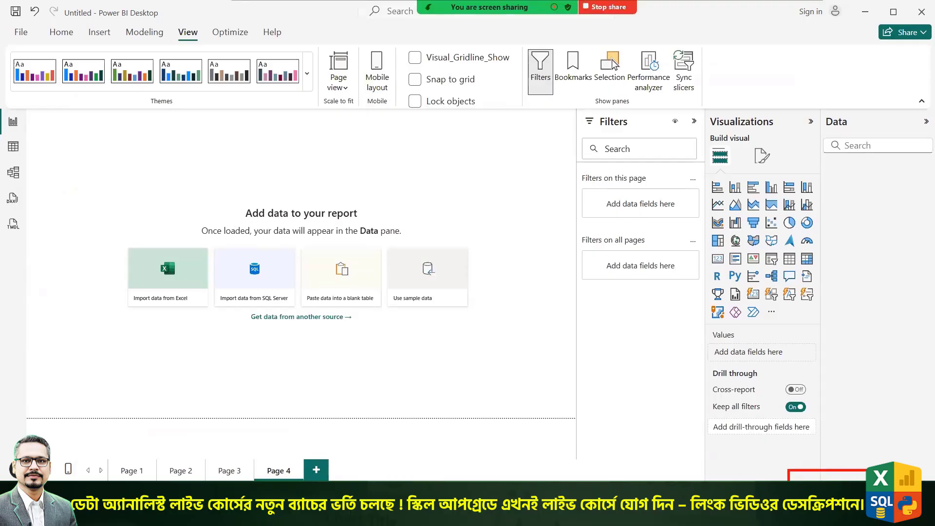
left_click_drag(376, 229, 442, 324)
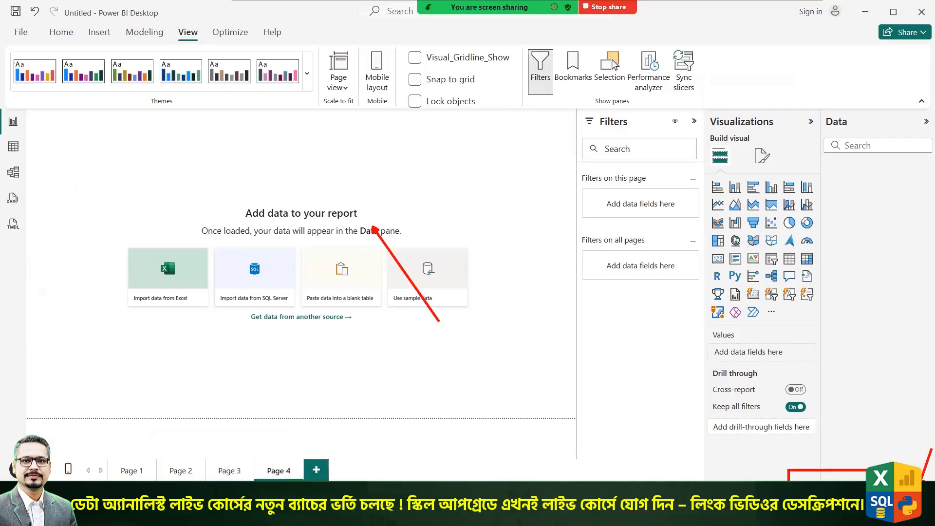
key("Escape")
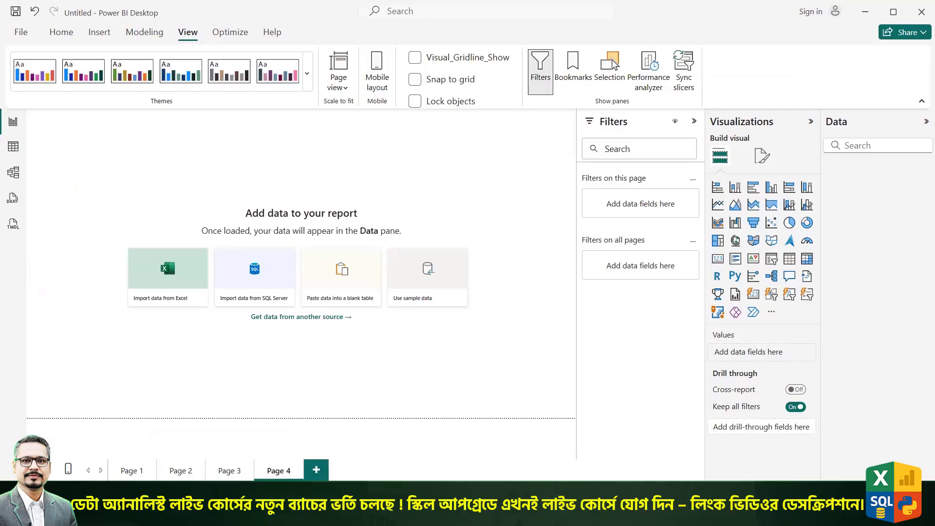
left_click_drag(825, 490, 836, 490)
left_click(891, 490)
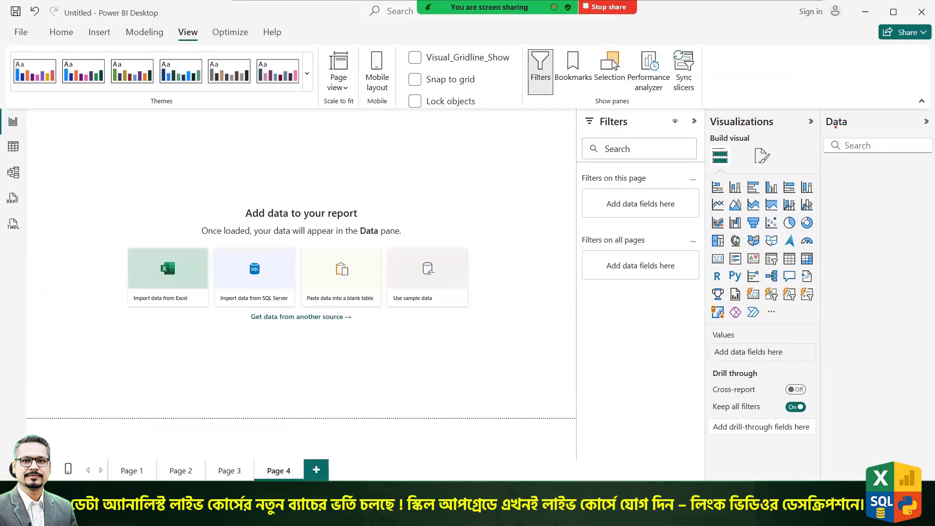
left_click_drag(817, 109, 868, 132)
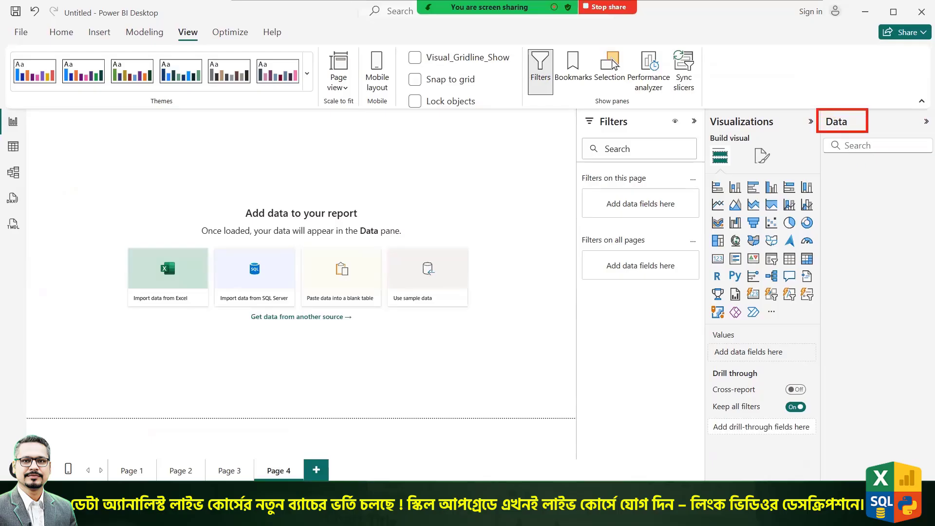
left_click_drag(879, 180, 856, 130)
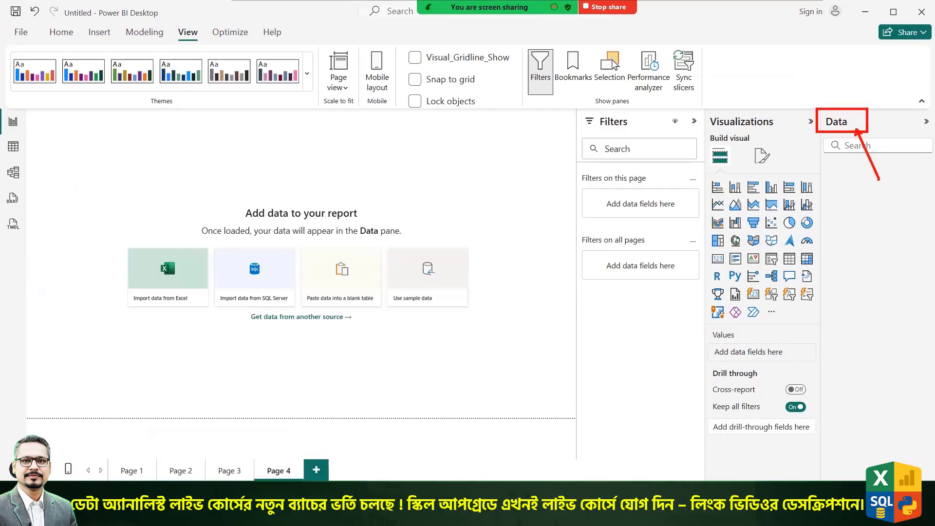
Collapse the Filters and Visualizations panes to widen the report canvas
left_click(694, 122)
left_click(812, 123)
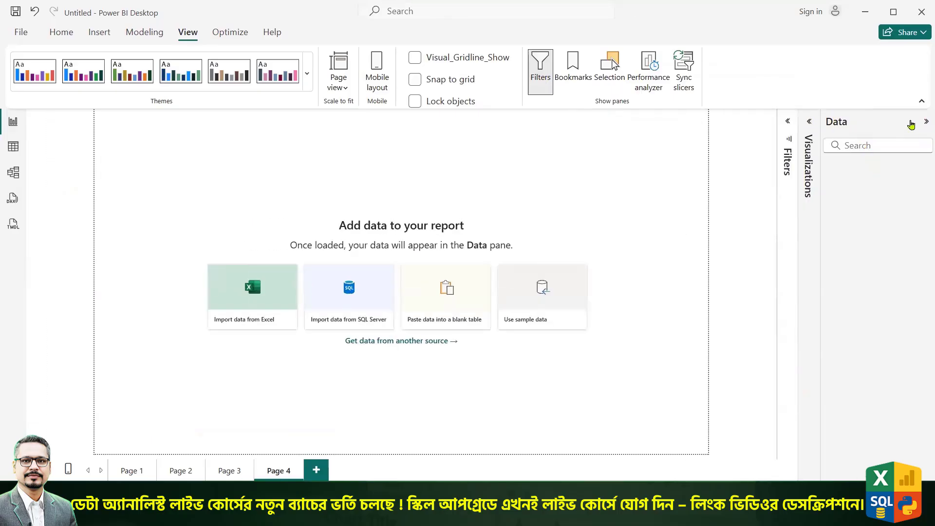
Collapse the Data pane and expand the Data, Visualizations and Filters panes beside the report canvas
left_click(926, 121)
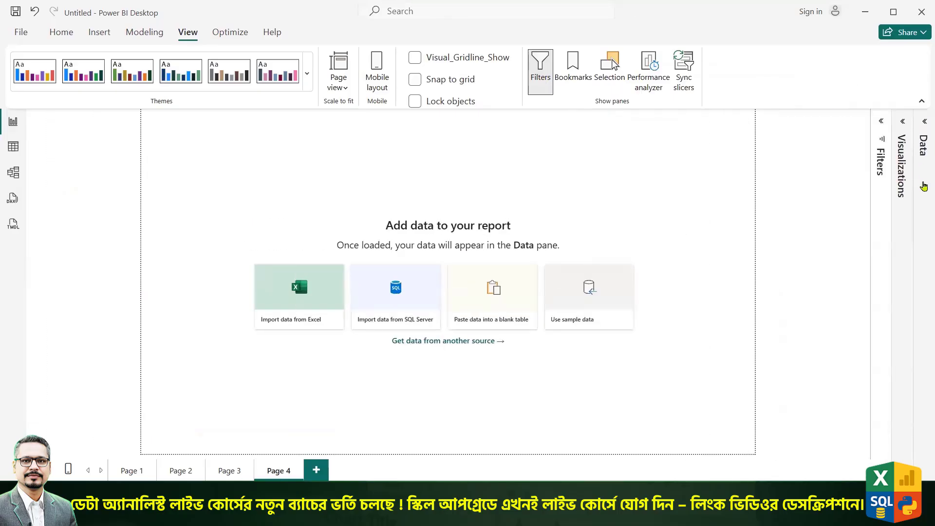
left_click(923, 124)
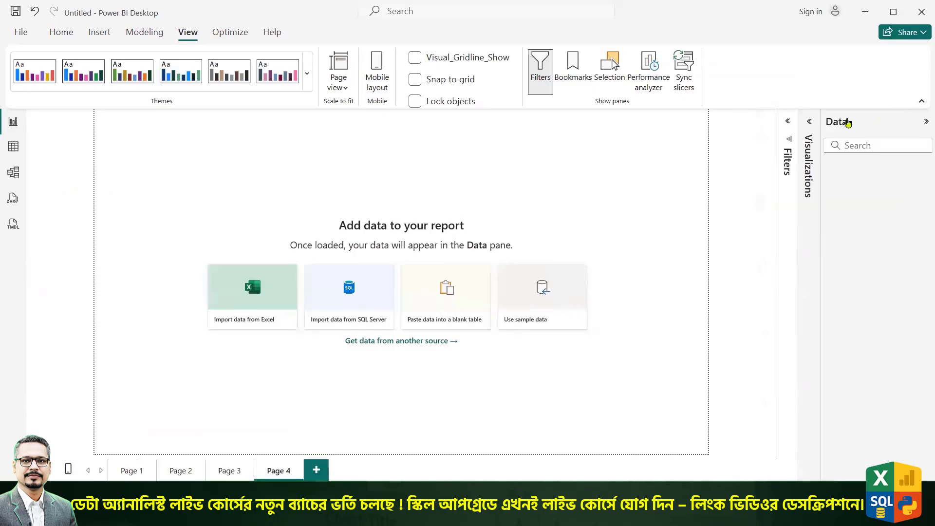
left_click(811, 122)
left_click(695, 121)
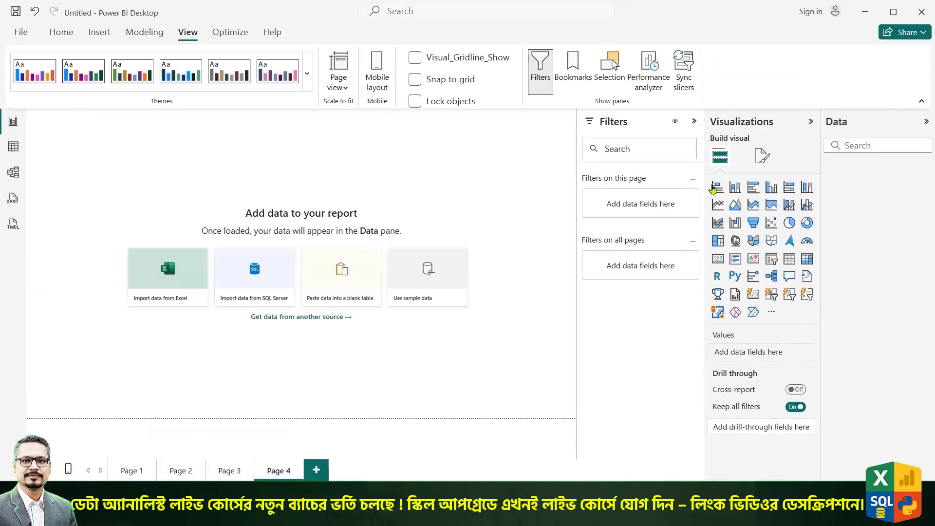
key("ctrl+2")
left_click_drag(825, 130, 867, 167)
mouse_move(825, 112)
left_mouse_down()
mouse_move(859, 135)
mouse_move(856, 199)
left_mouse_up()
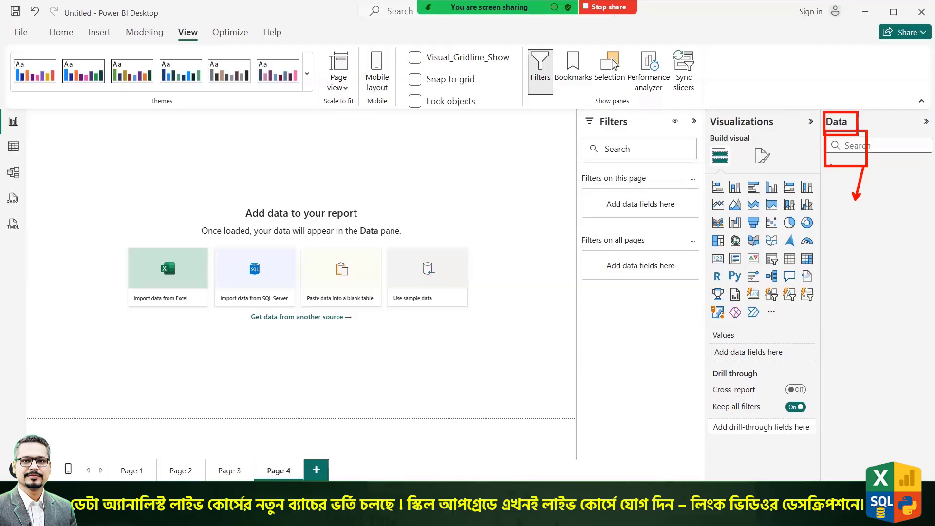
mouse_move(828, 162)
left_mouse_down()
mouse_move(858, 207)
mouse_move(861, 227)
mouse_move(835, 212)
mouse_move(858, 251)
mouse_move(864, 391)
left_mouse_up()
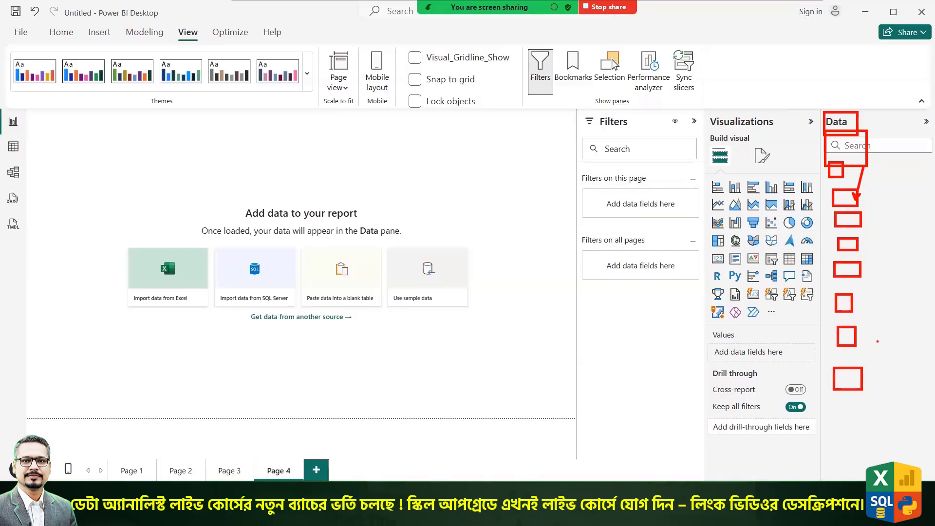
left_click_drag(824, 162, 902, 173)
left_click_drag(912, 206, 863, 206)
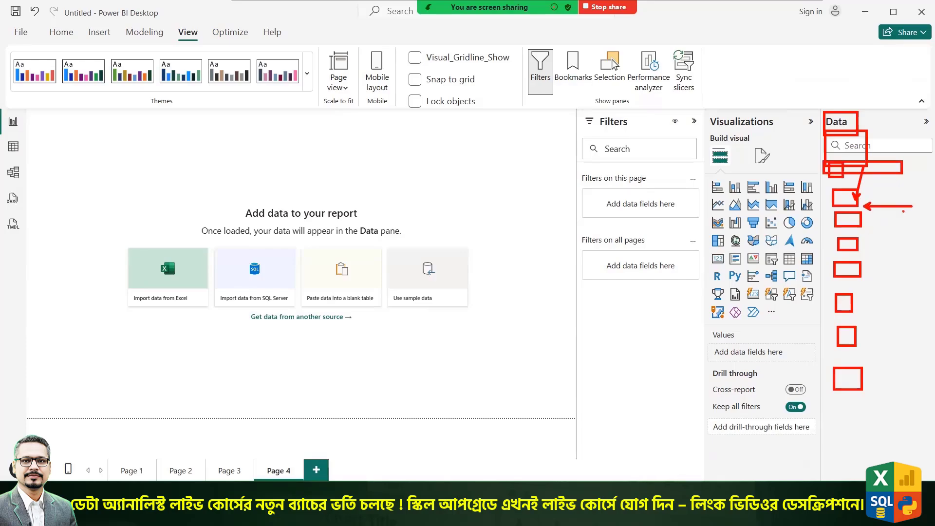
left_click_drag(919, 227, 873, 227)
left_click_drag(929, 251, 880, 251)
left_click_drag(909, 278, 886, 278)
left_click_drag(895, 308, 876, 308)
left_click_drag(868, 342, 858, 342)
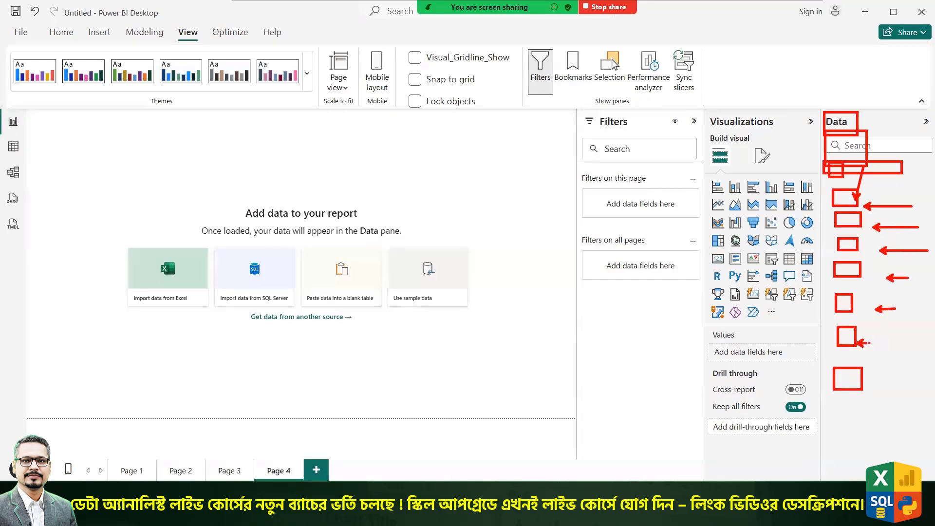
left_click_drag(913, 369, 862, 371)
key("Escape")
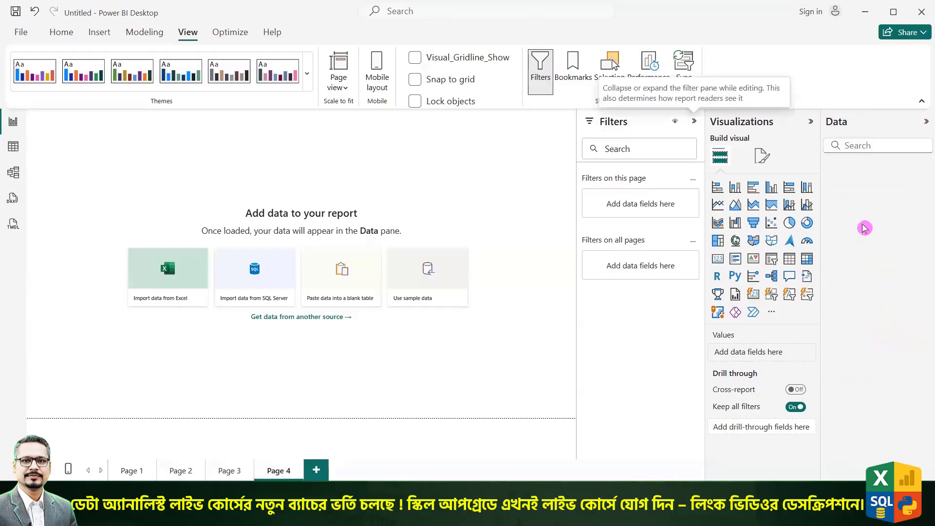
key("ctrl+2")
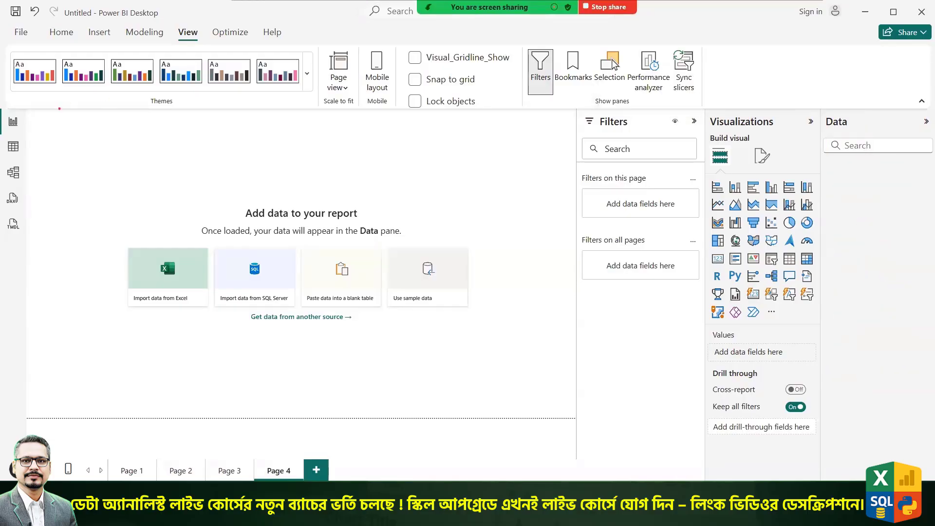
left_click_drag(1, 108, 112, 178)
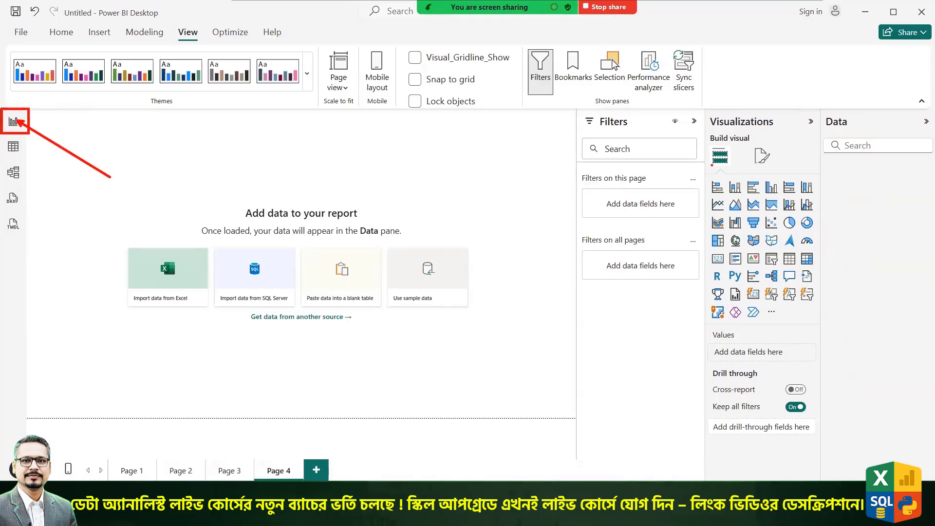
left_click_drag(712, 149, 820, 320)
left_click_drag(816, 317, 828, 331)
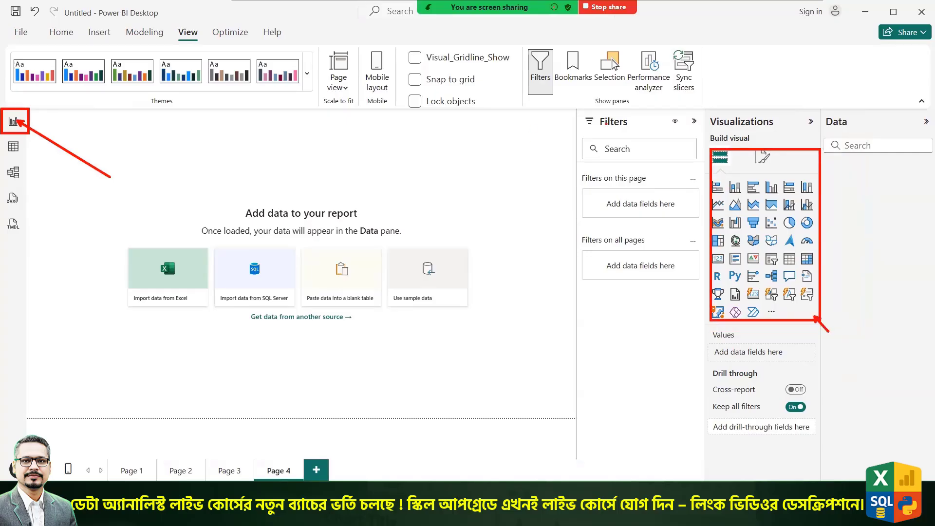
left_click_drag(584, 114, 667, 139)
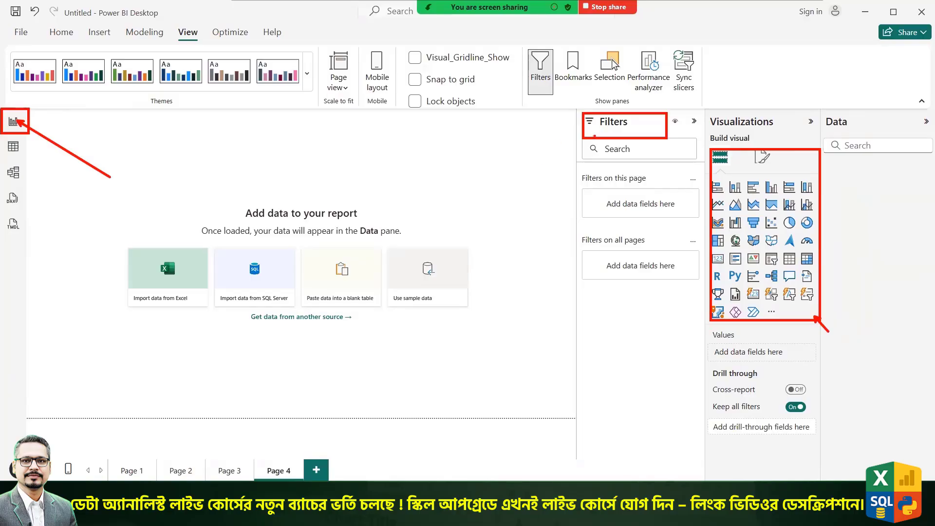
left_click_drag(557, 166, 592, 134)
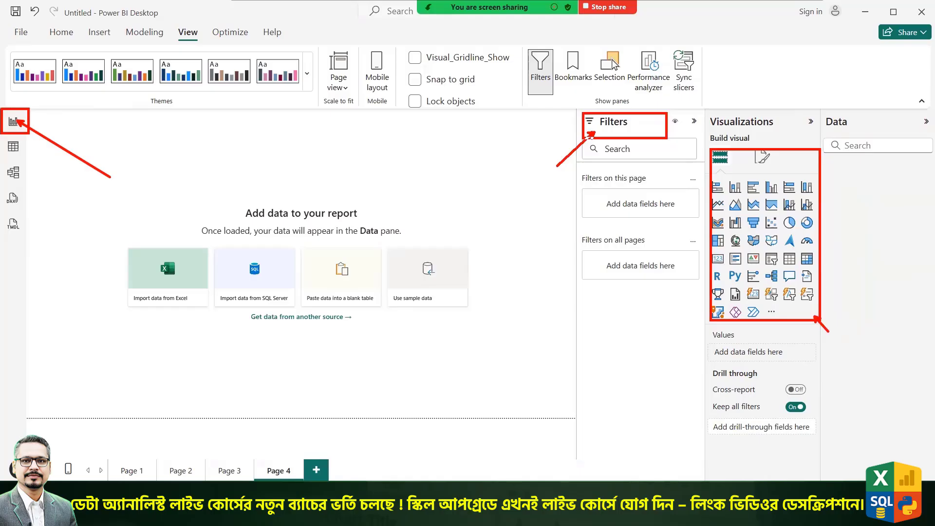